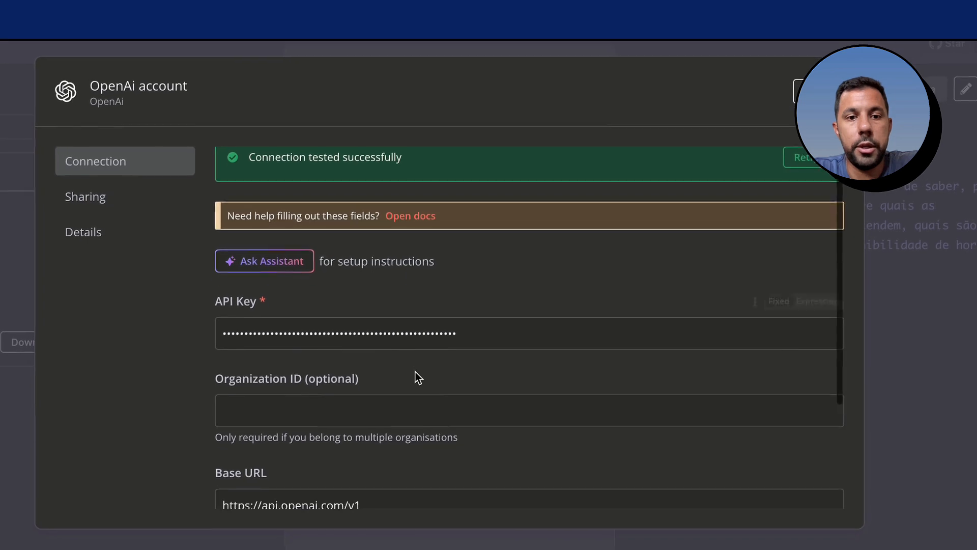
- Close the OpenAI credential settings and select the OpenAI Model node on the canvas
key("Escape")
key("Escape")
scroll(393, 231, "up", 1)
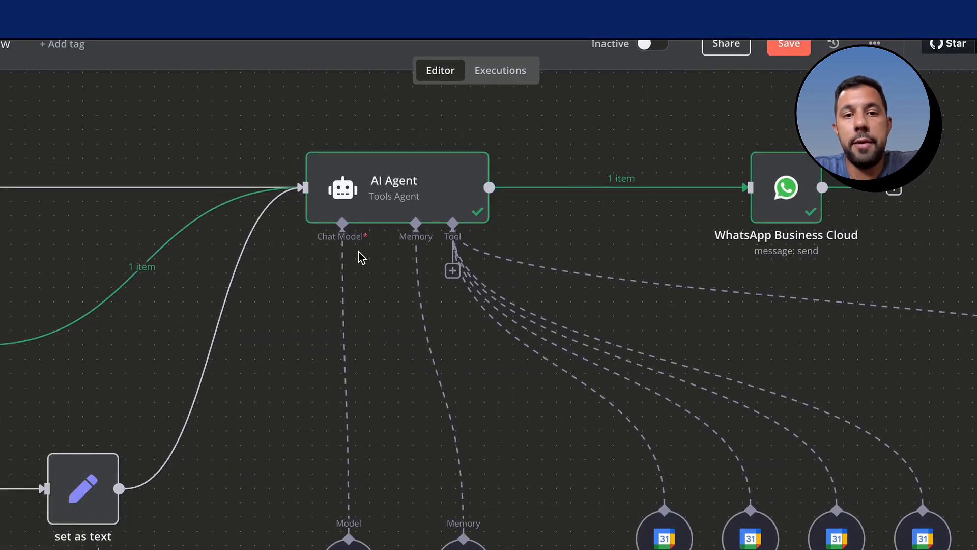
scroll(432, 259, "right", 2)
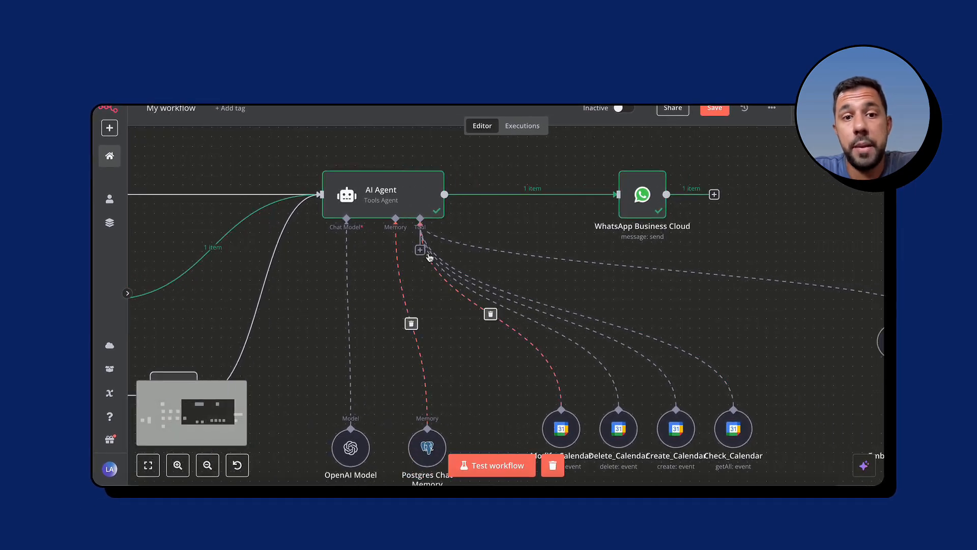
scroll(447, 254, "down", 1)
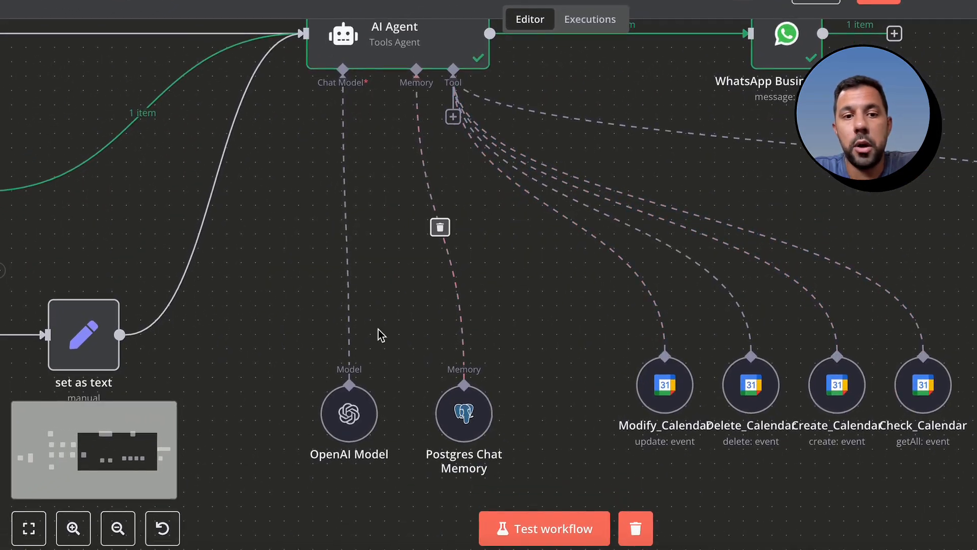
left_click(374, 444)
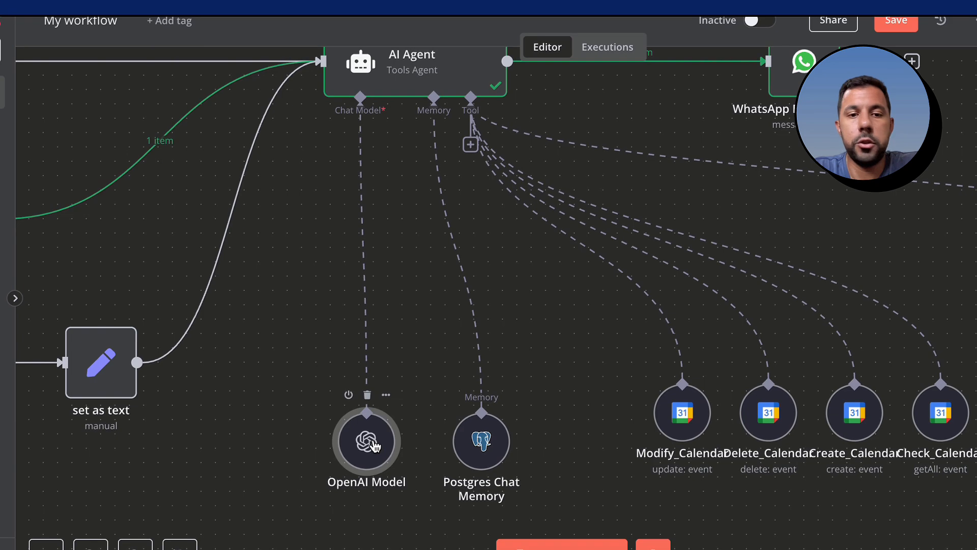
scroll(393, 297, "right", 3)
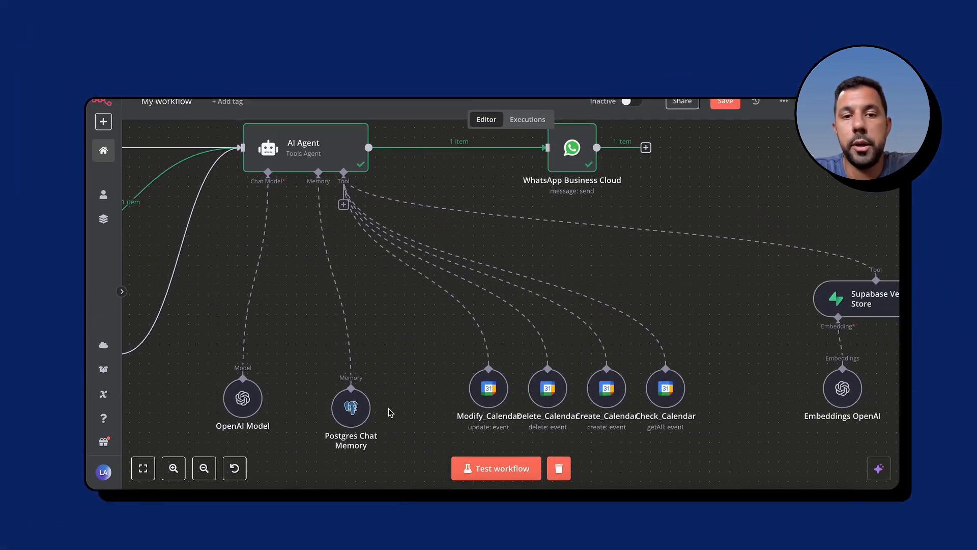
scroll(581, 362, "right", 3)
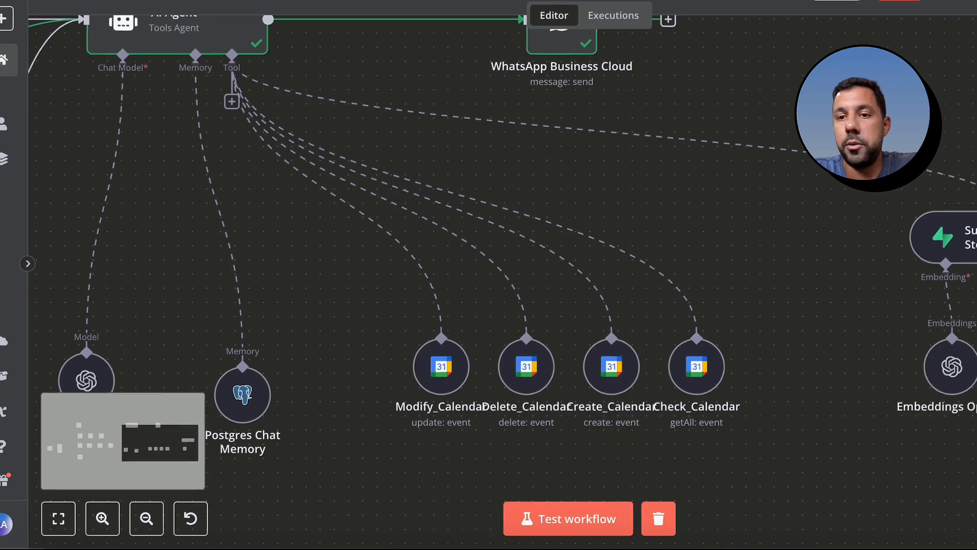
- Pan the canvas to bring the Supabase Vector Store and Embeddings OpenAI nodes into view
scroll(806, 335, "right", 1)
scroll(807, 335, "up", 2)
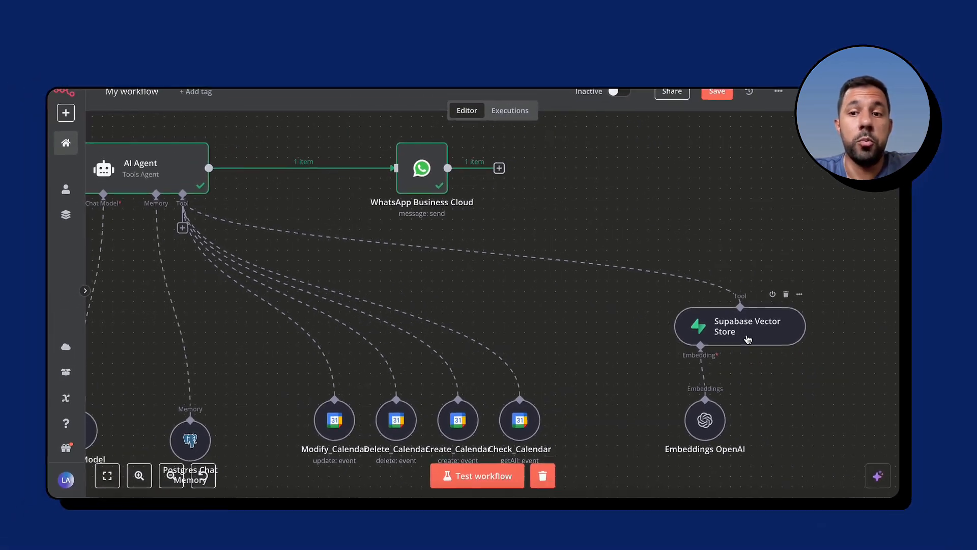
scroll(626, 318, "left", 2)
scroll(626, 318, "down", 2)
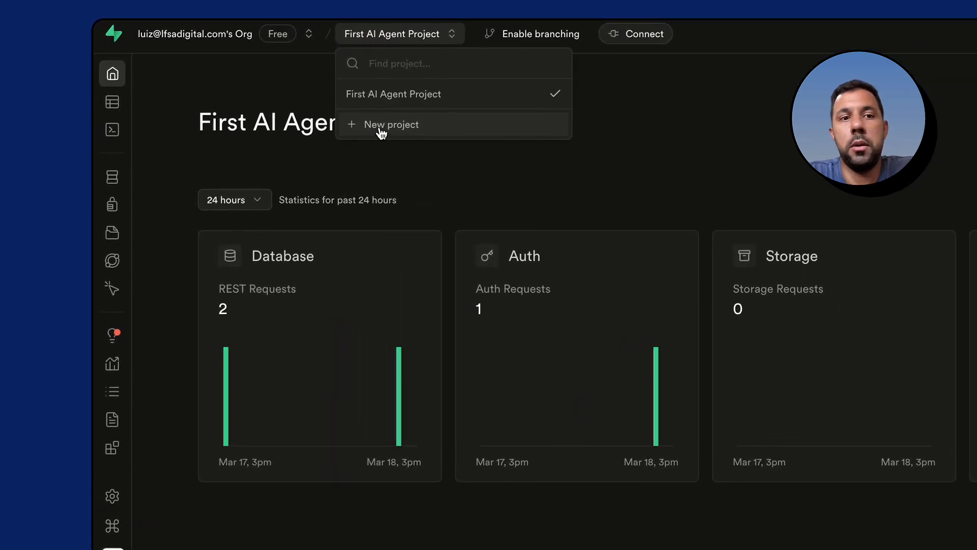
- Dismiss the Supabase project list and open the First AI Agent Project's settings
left_click(181, 89)
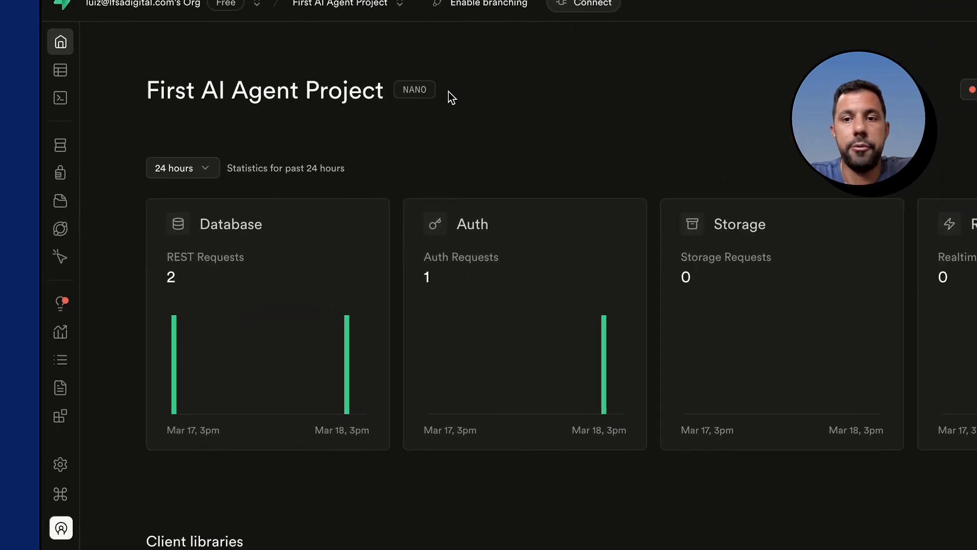
left_click(108, 478)
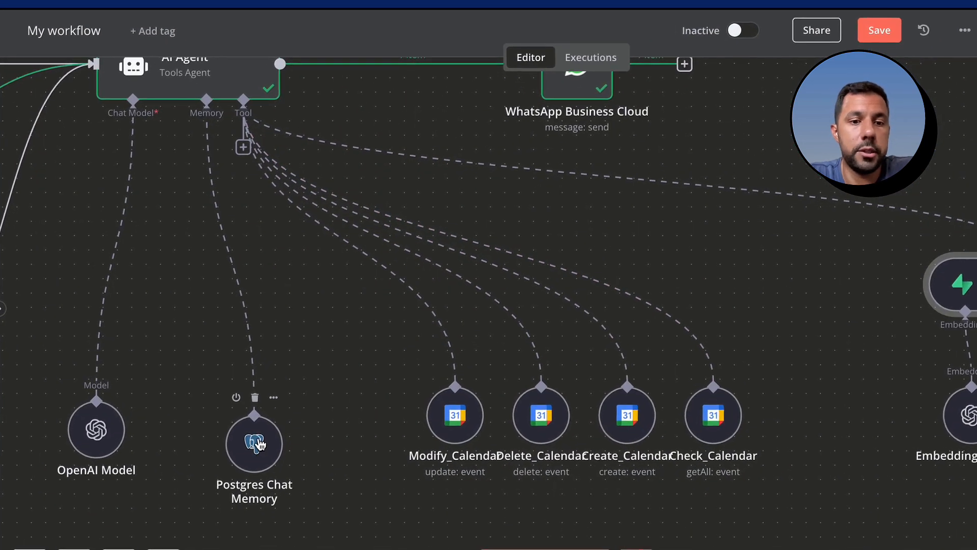
- Compare the Postgres Chat Memory's Postgres account with Supabase's transaction pooler connection parameters
double_click(261, 445)
left_click(589, 156)
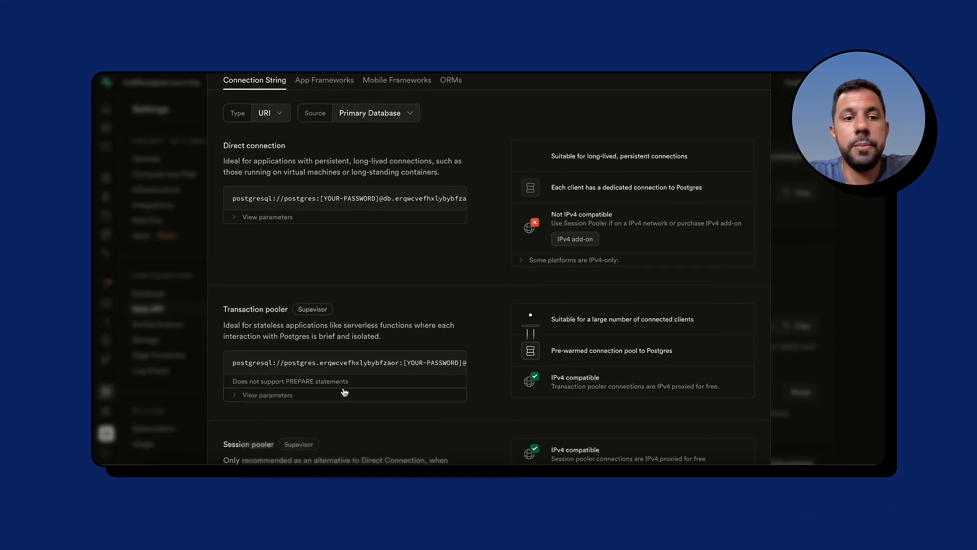
left_click(345, 392)
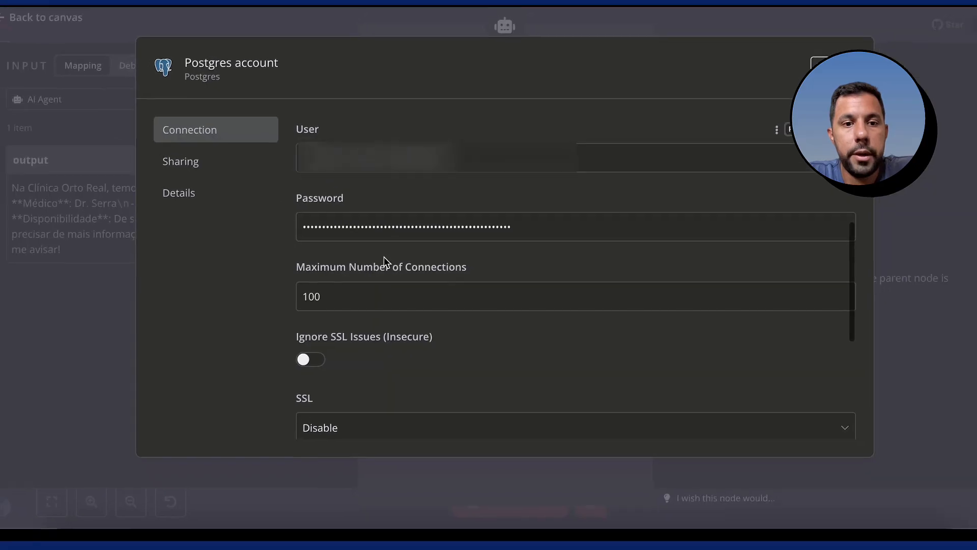
scroll(383, 256, "up", 3)
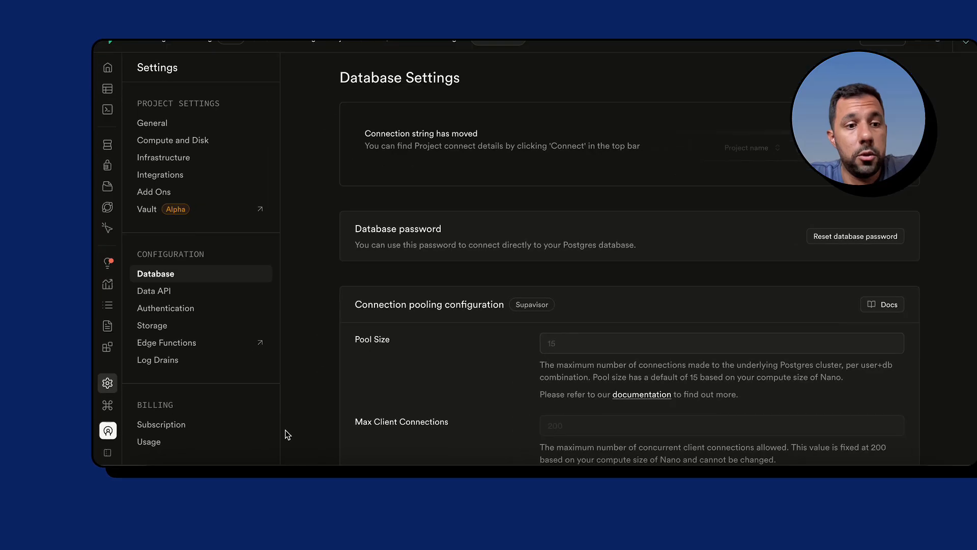
mouse_move(107, 401)
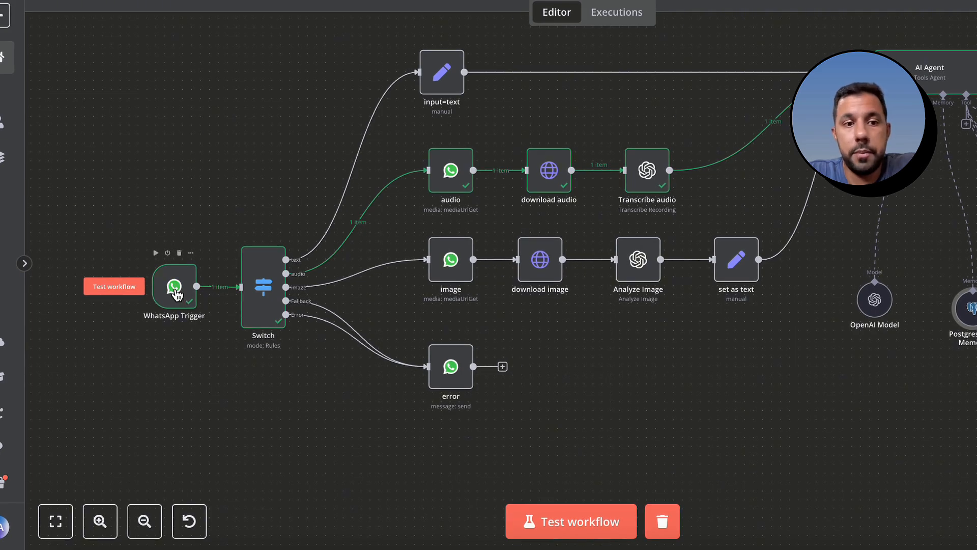
scroll(265, 307, "up", 5)
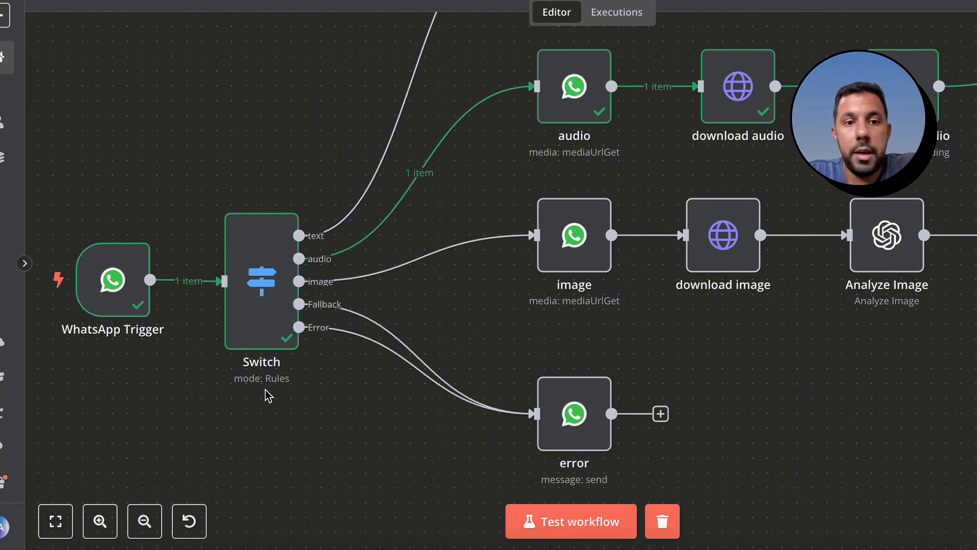
double_click(255, 314)
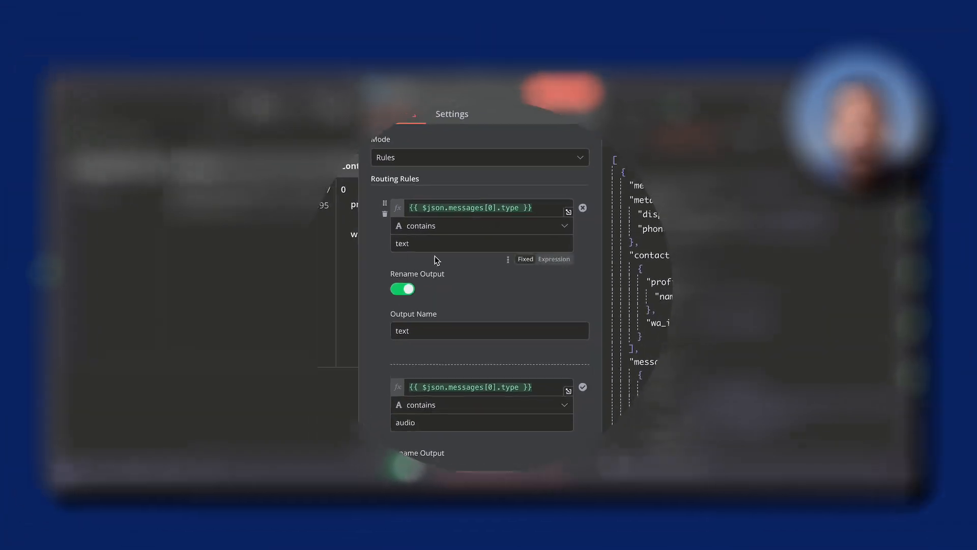
scroll(458, 247, "down", 10)
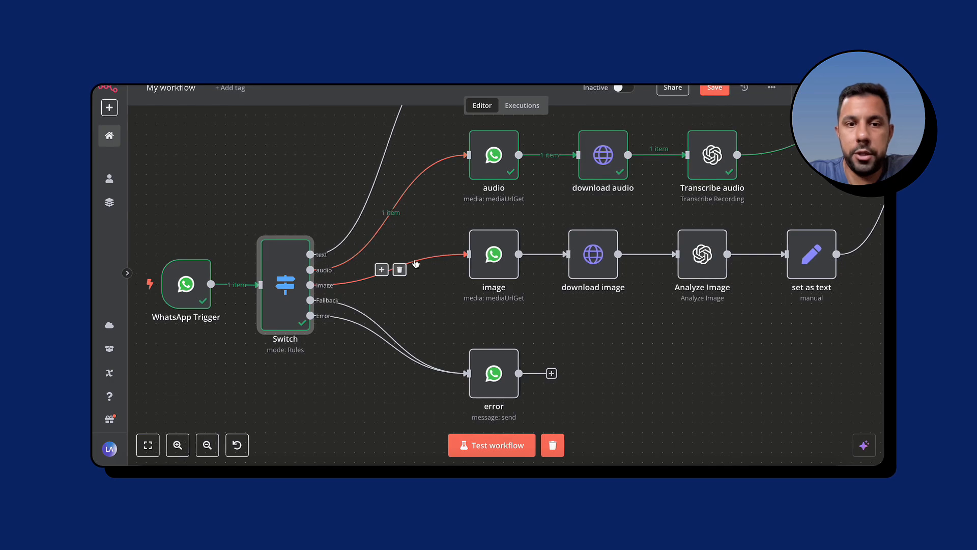
scroll(451, 260, "down", 3)
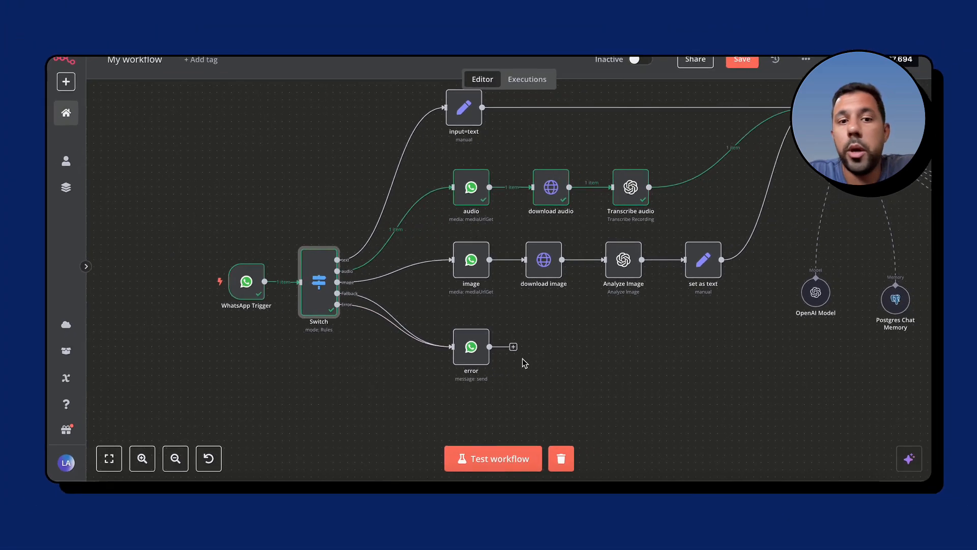
double_click(473, 347)
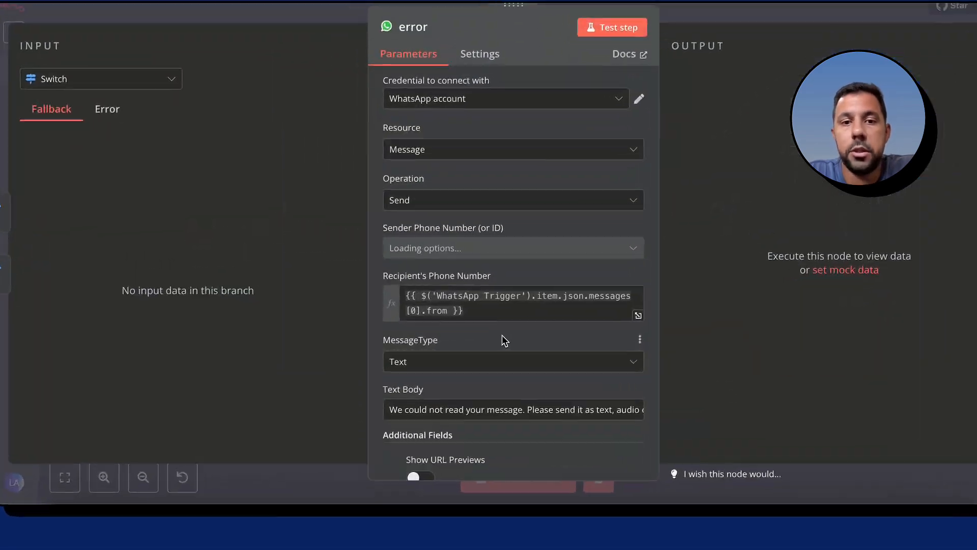
scroll(489, 390, "down", 1)
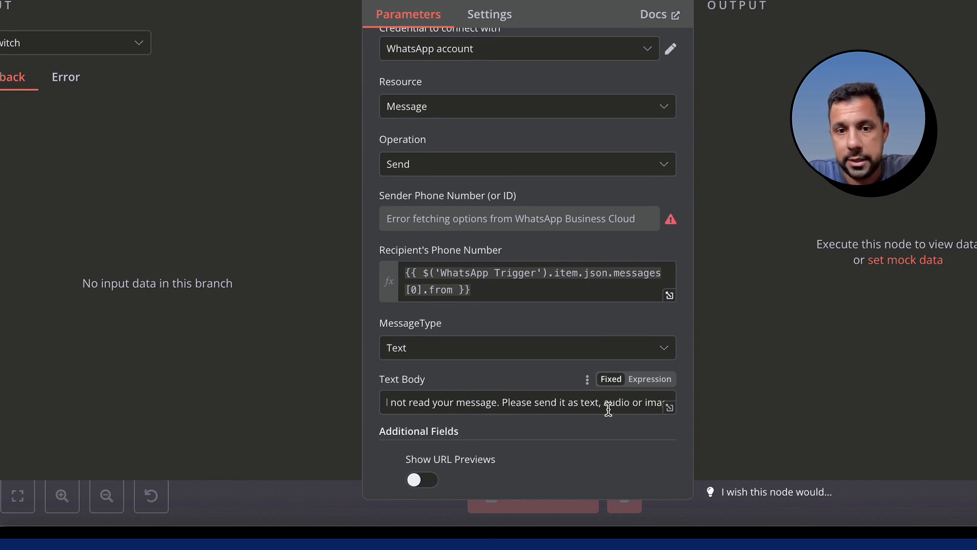
left_click(363, 3)
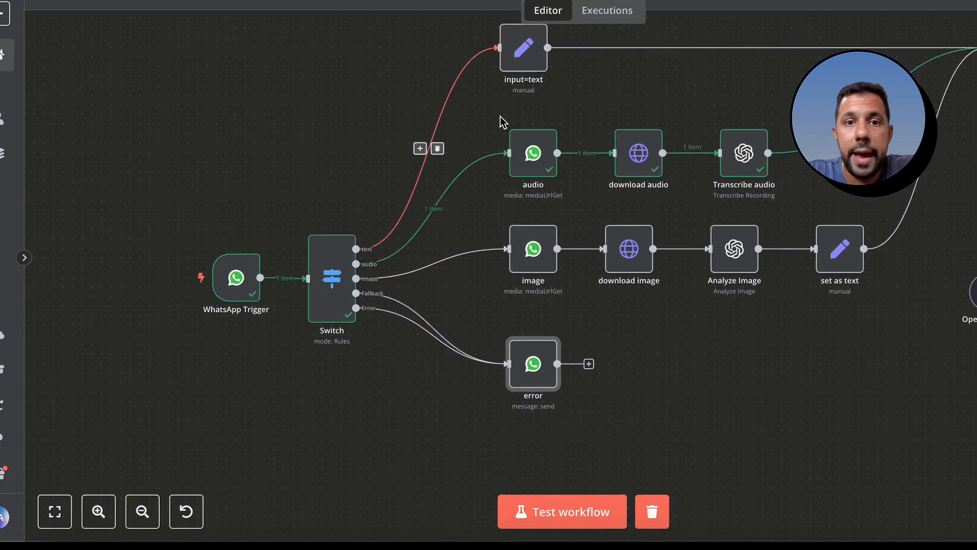
scroll(449, 181, "up", 2)
scroll(450, 182, "right", 2)
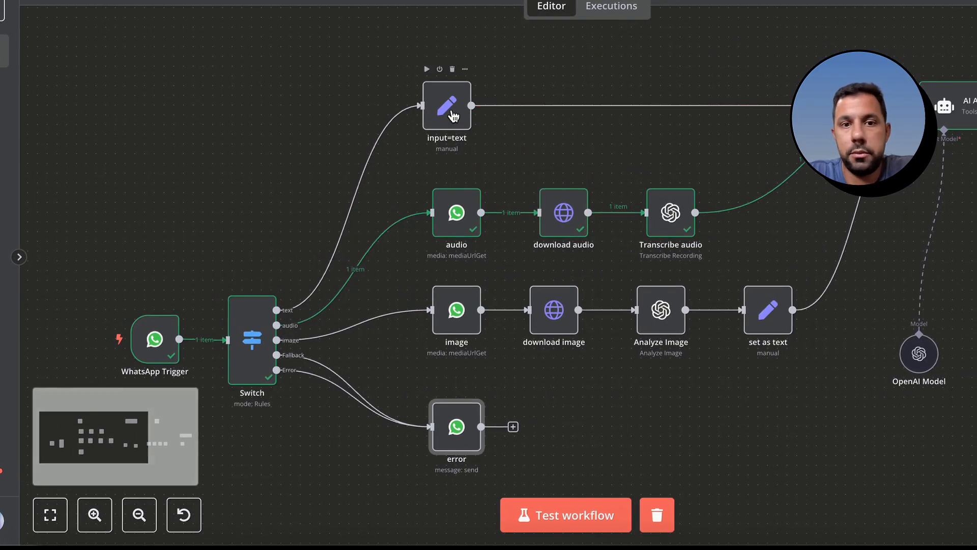
double_click(447, 107)
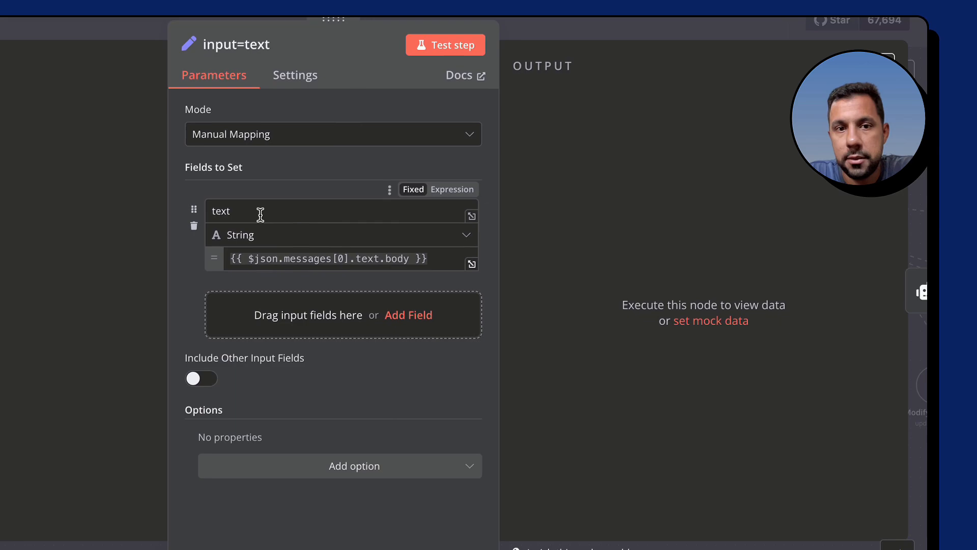
key("Escape")
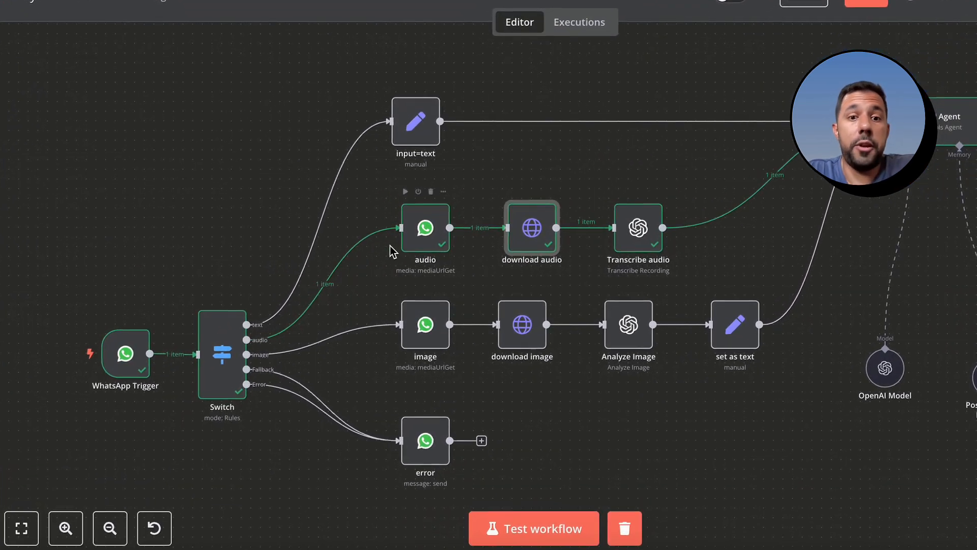
- Browse WhatsApp Business Cloud actions on the audio connection, then close the list without adding one
left_click(316, 283)
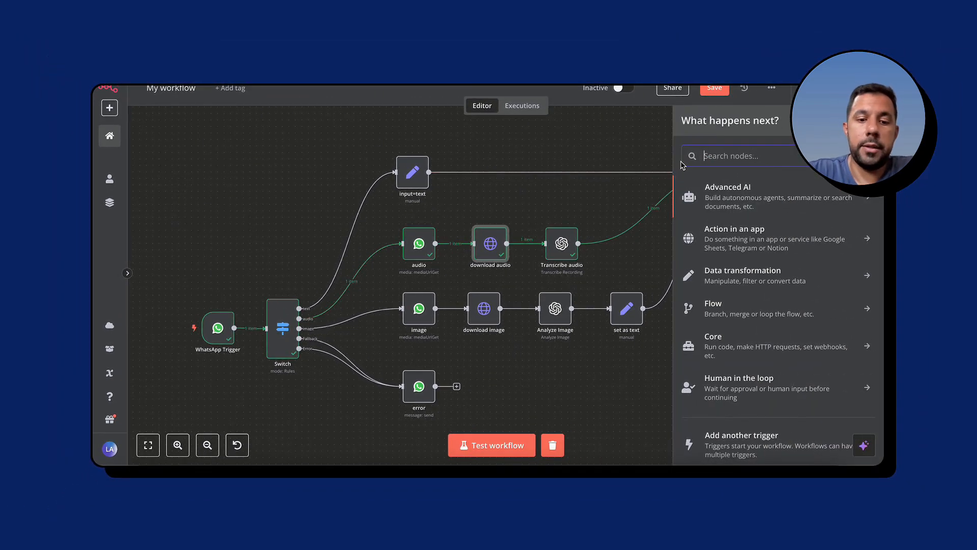
type("whats")
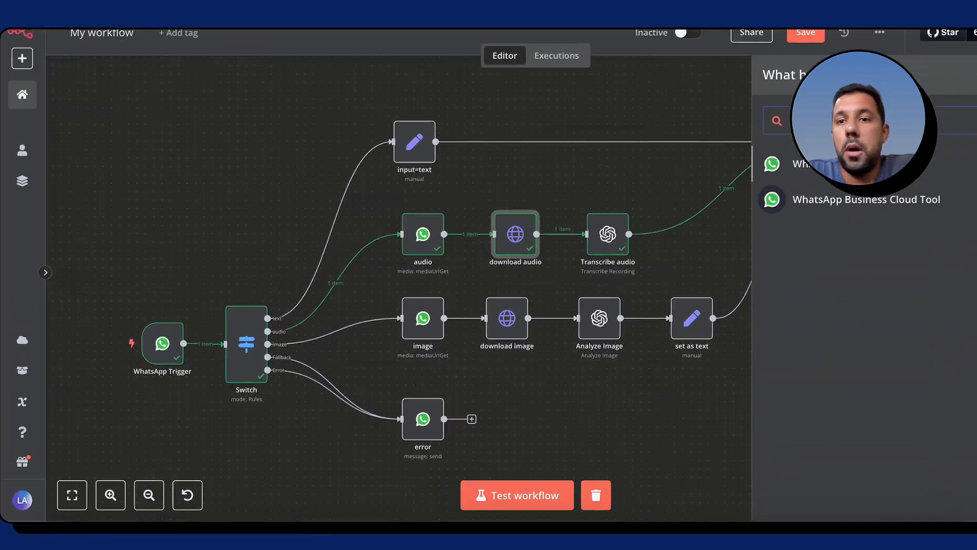
left_click(732, 189)
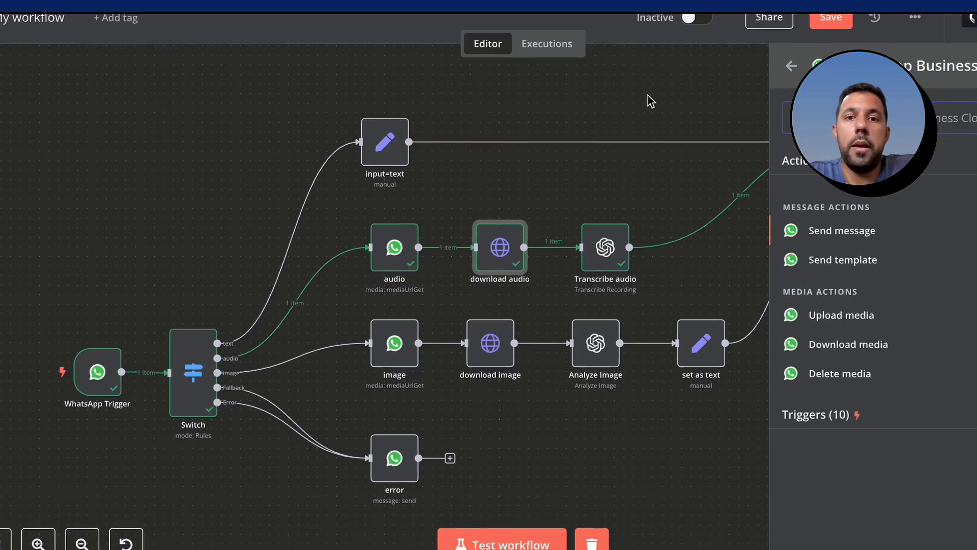
left_click(591, 143)
- Check the audio node's Media ID expression against the incoming WhatsApp JSON data
double_click(430, 236)
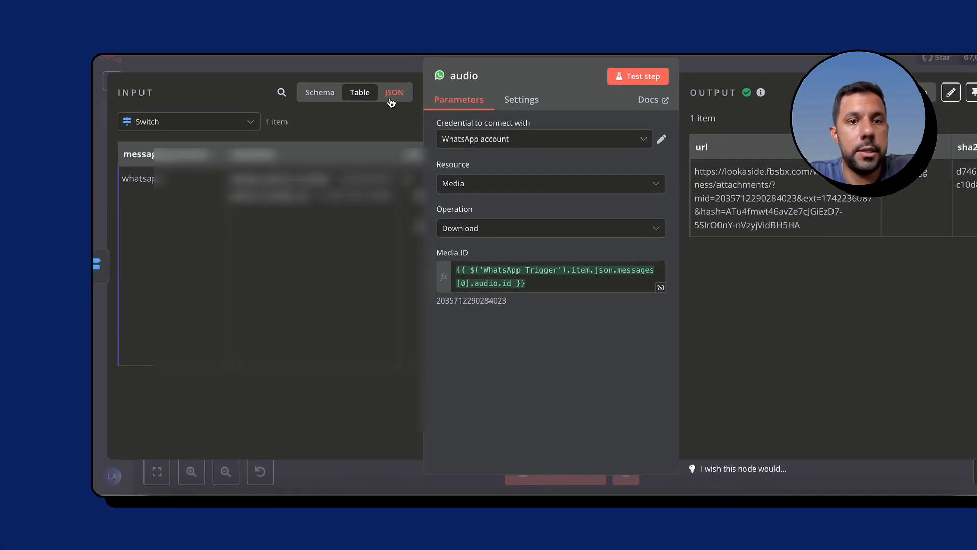
left_click(482, 37)
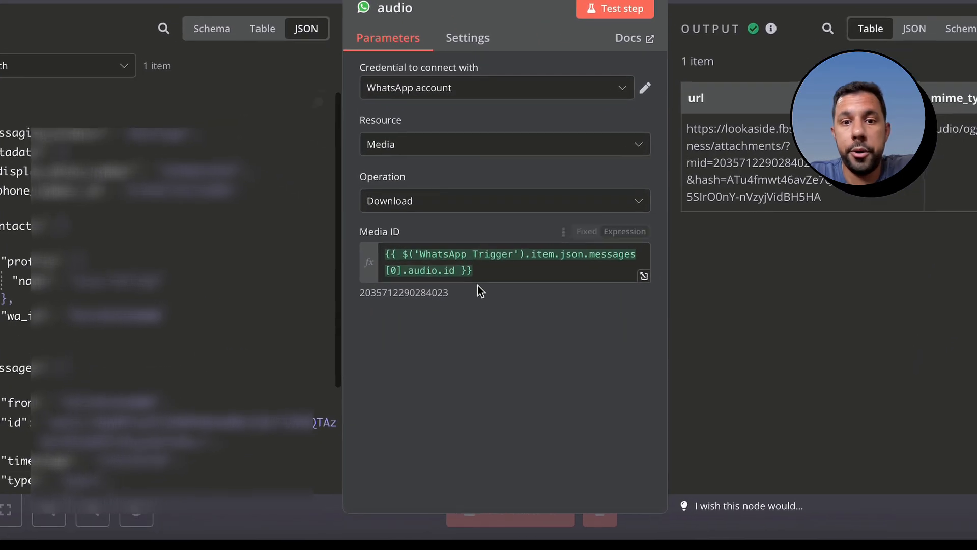
left_click(516, 268)
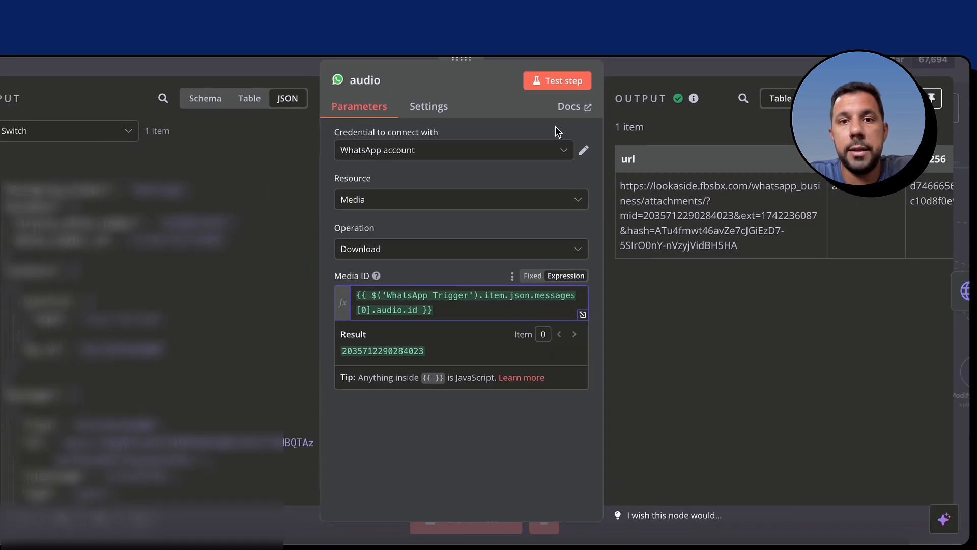
key("Escape")
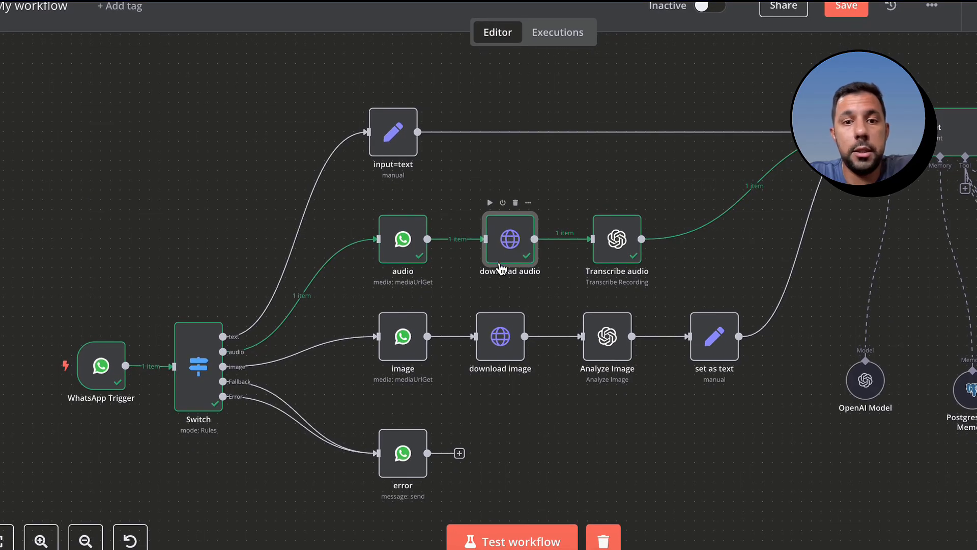
- Confirm the download audio node keeps WhatsApp API as its credential type
double_click(511, 252)
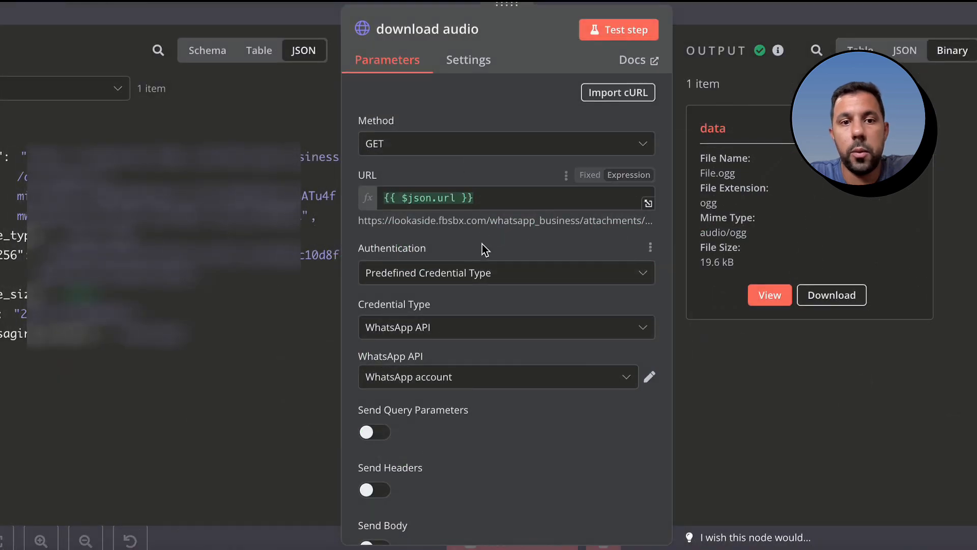
scroll(481, 243, "down", 2)
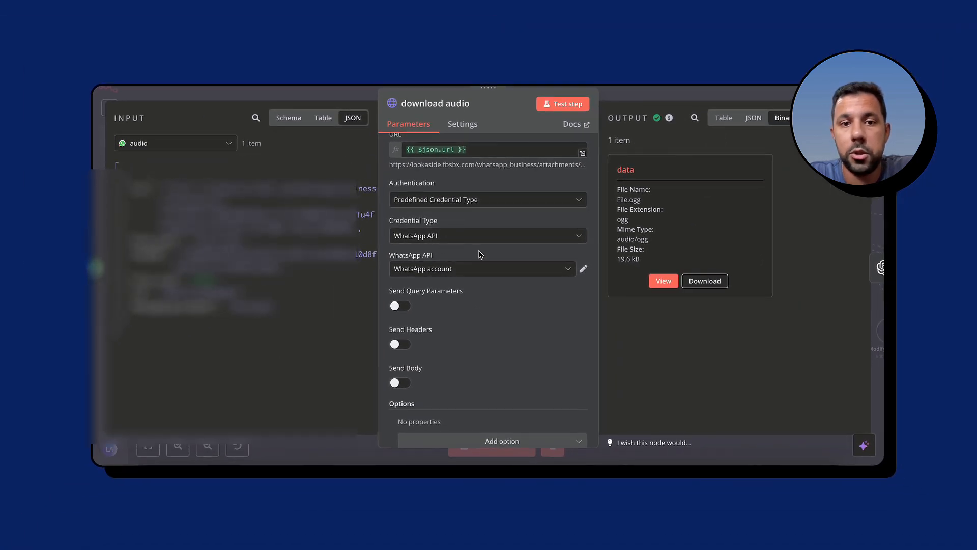
scroll(478, 254, "up", 1)
left_click(497, 235)
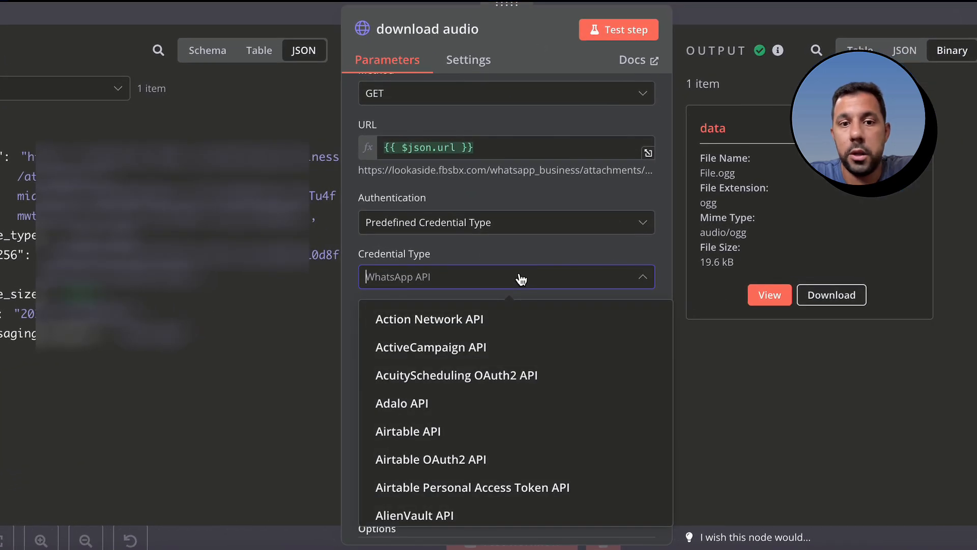
scroll(409, 341, "down", 6)
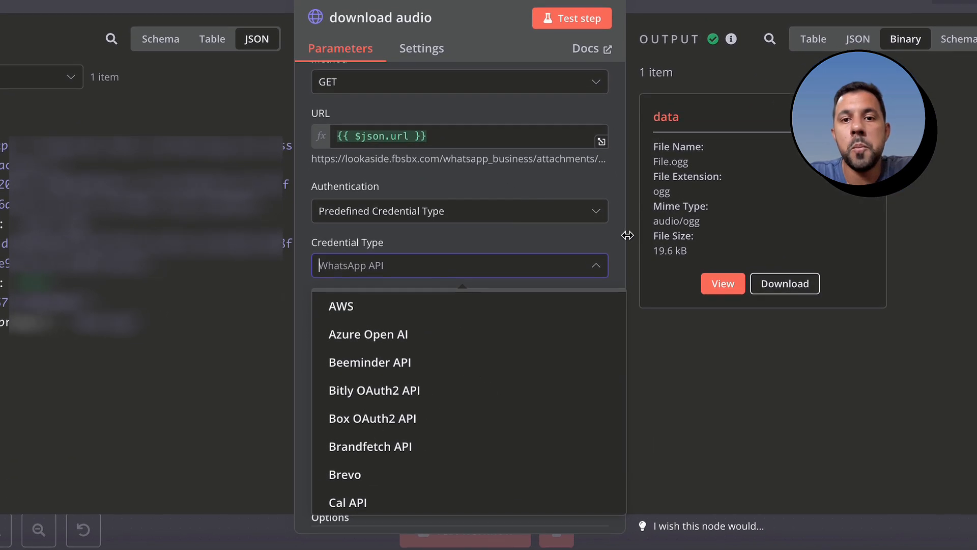
left_click(628, 235)
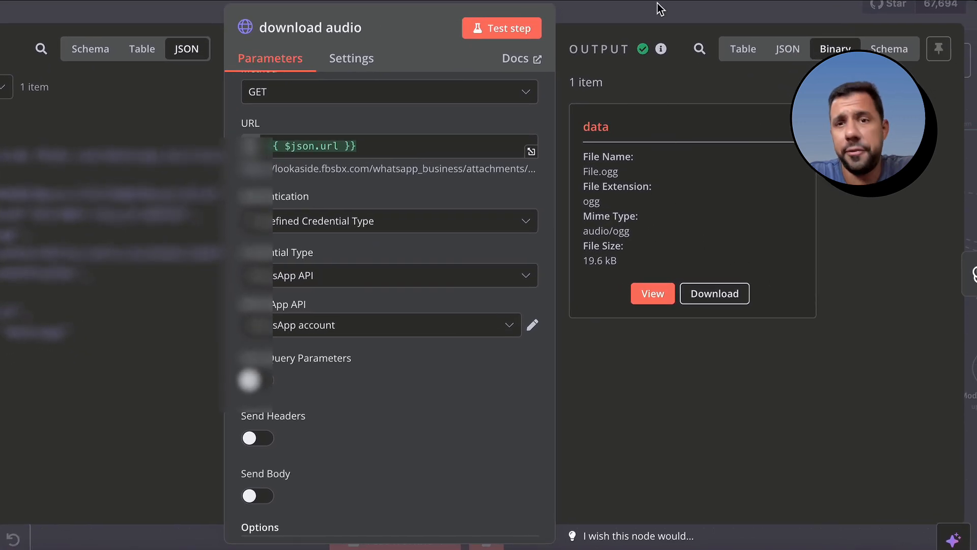
left_click(660, 8)
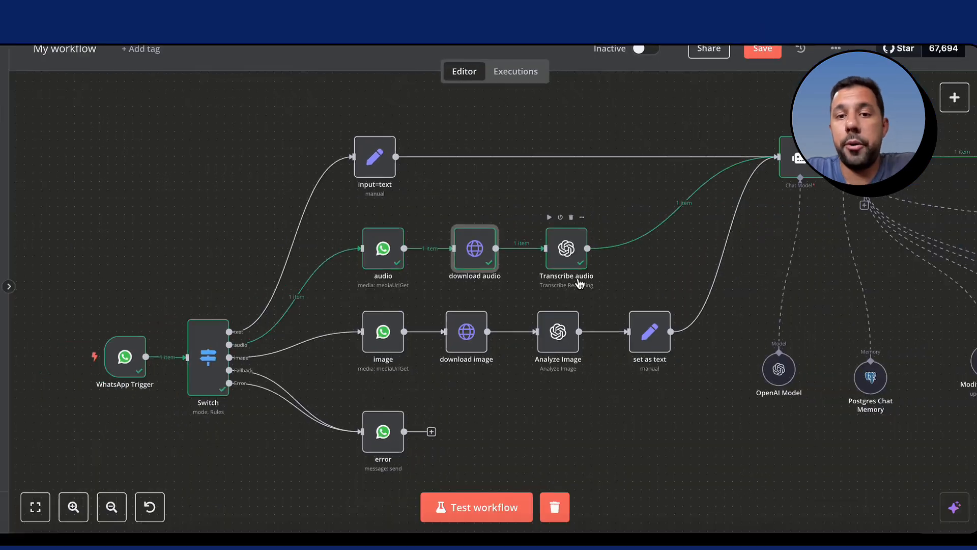
double_click(565, 246)
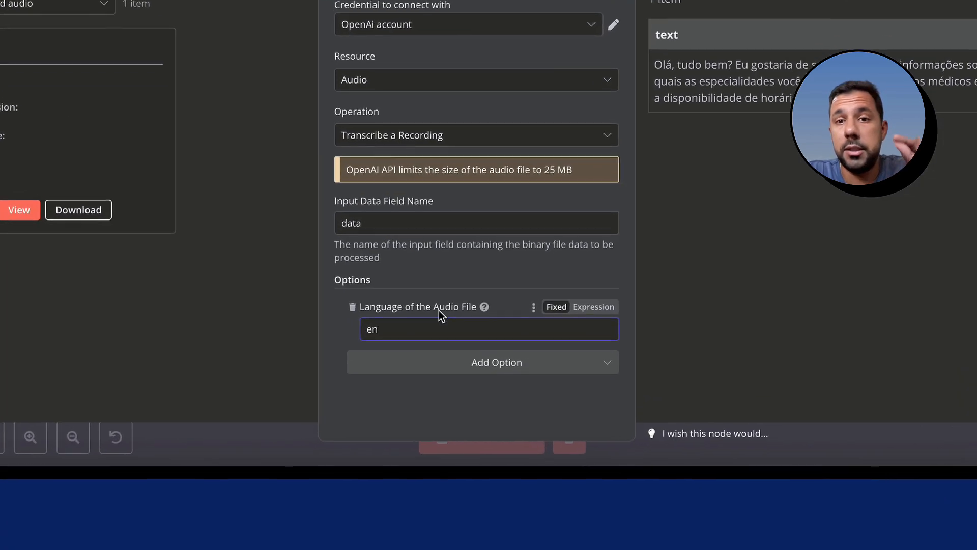
left_click(461, 382)
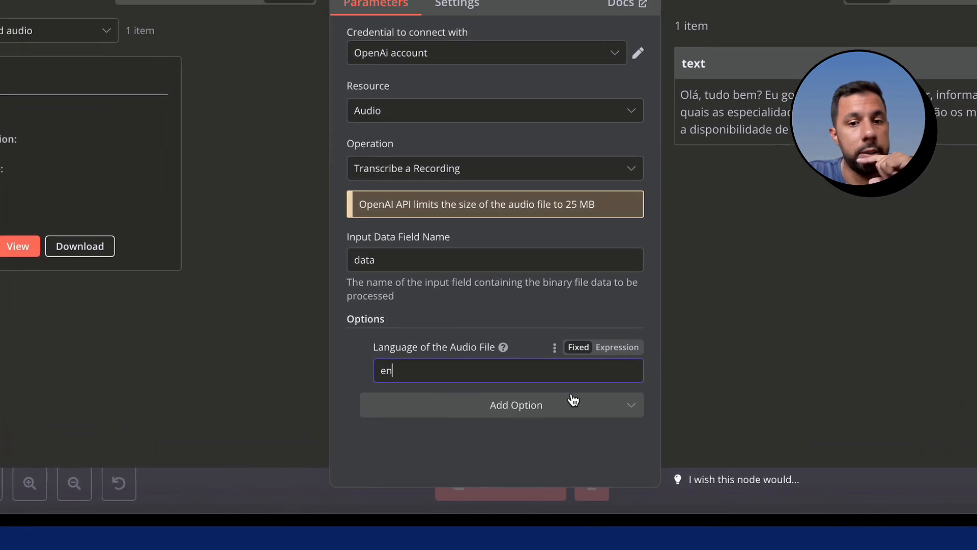
left_click(365, 347)
left_click(454, 410)
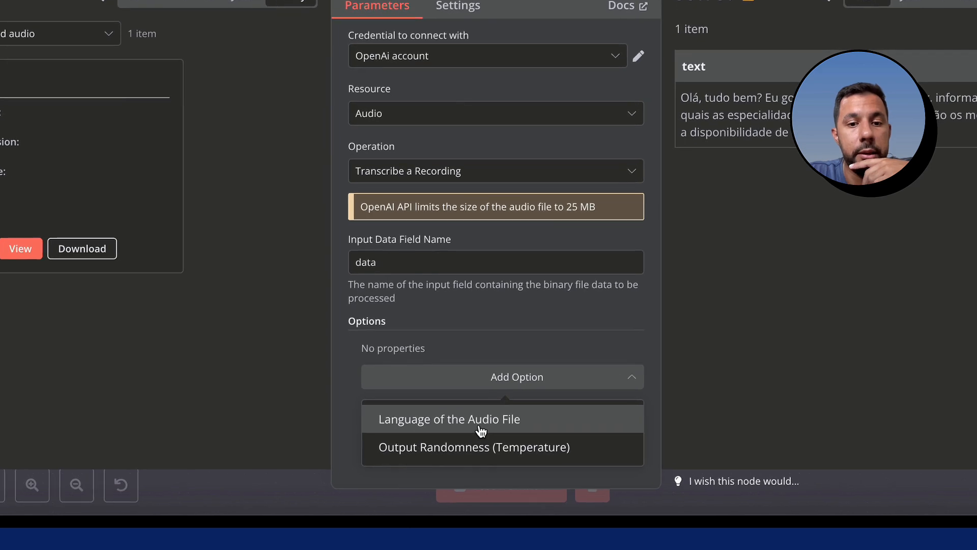
left_click(479, 419)
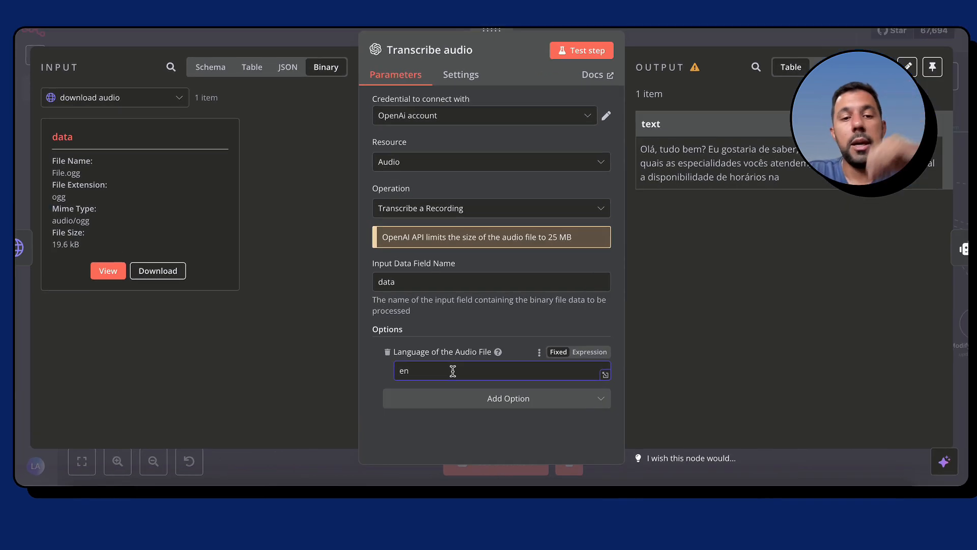
key("BackSpace")
key("BackSpace")
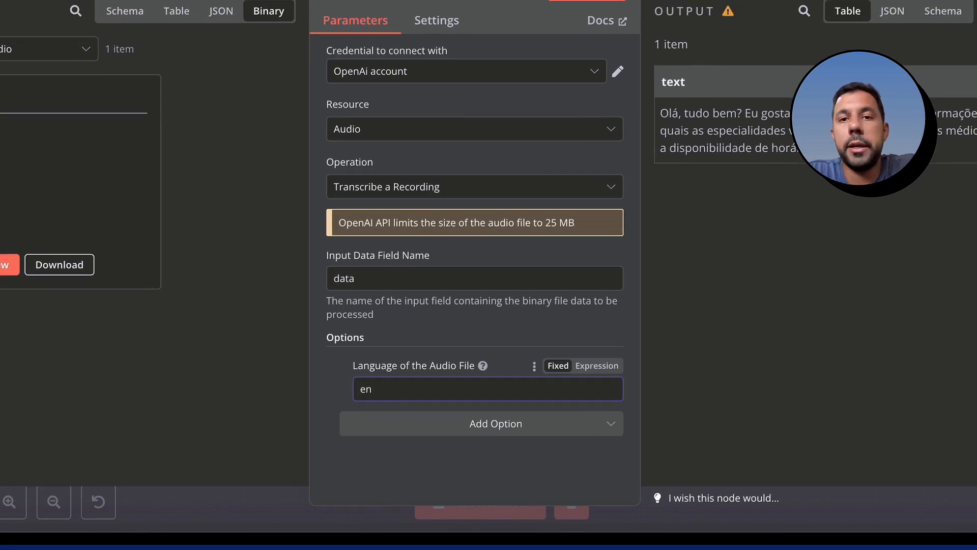
key("Escape")
scroll(378, 296, "down", 1)
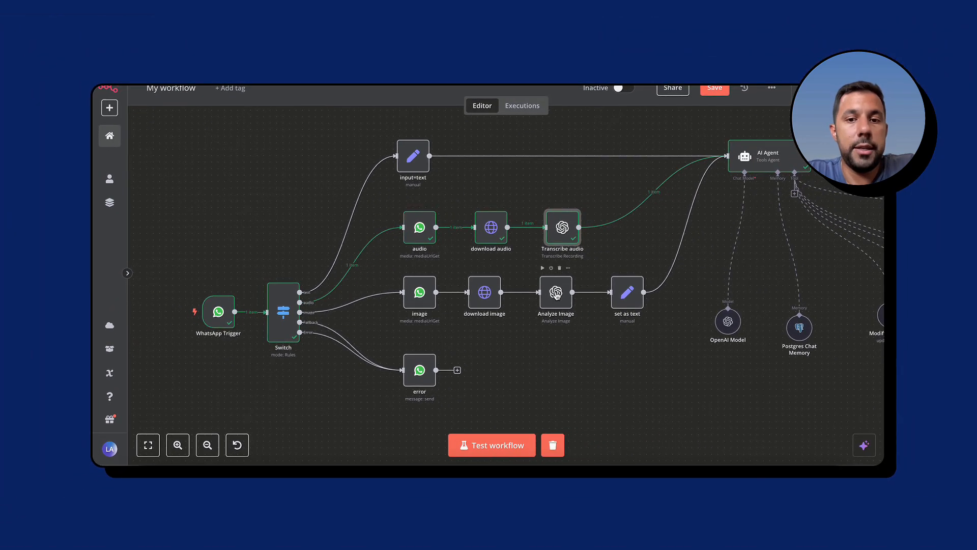
scroll(563, 342, "right", 5)
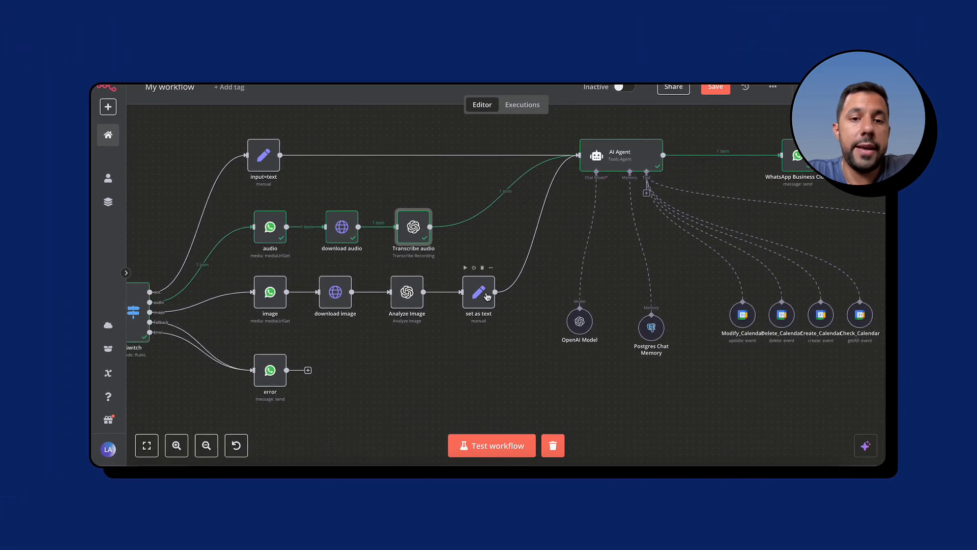
double_click(481, 274)
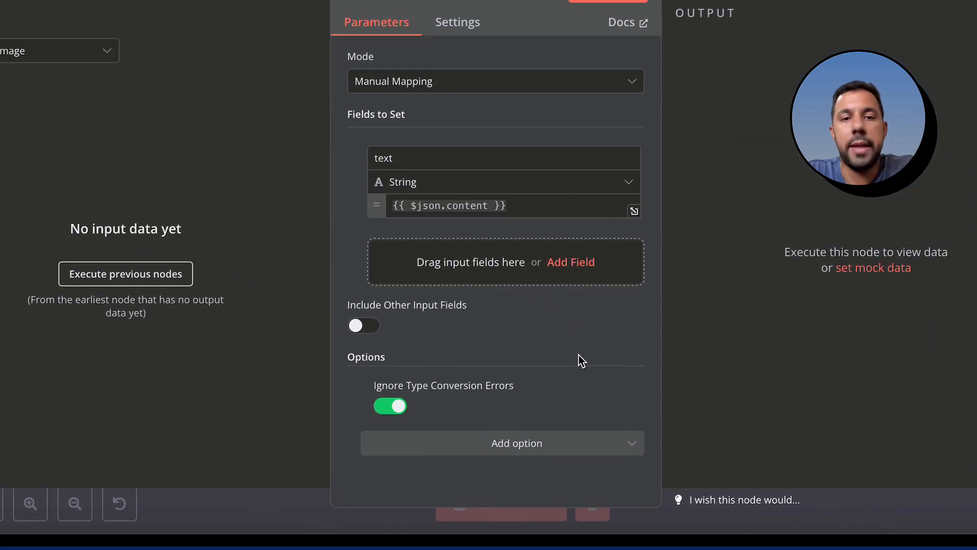
left_click(443, 158)
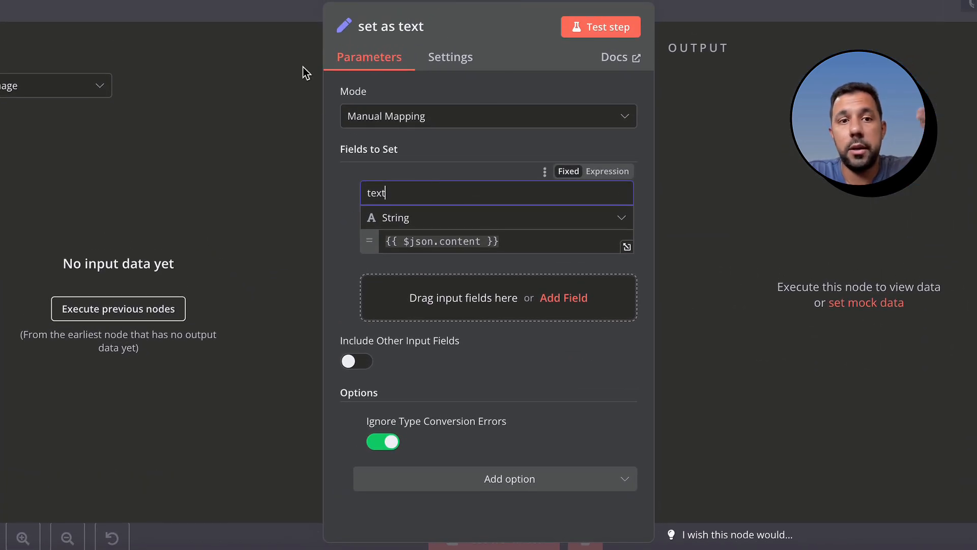
left_click(303, 66)
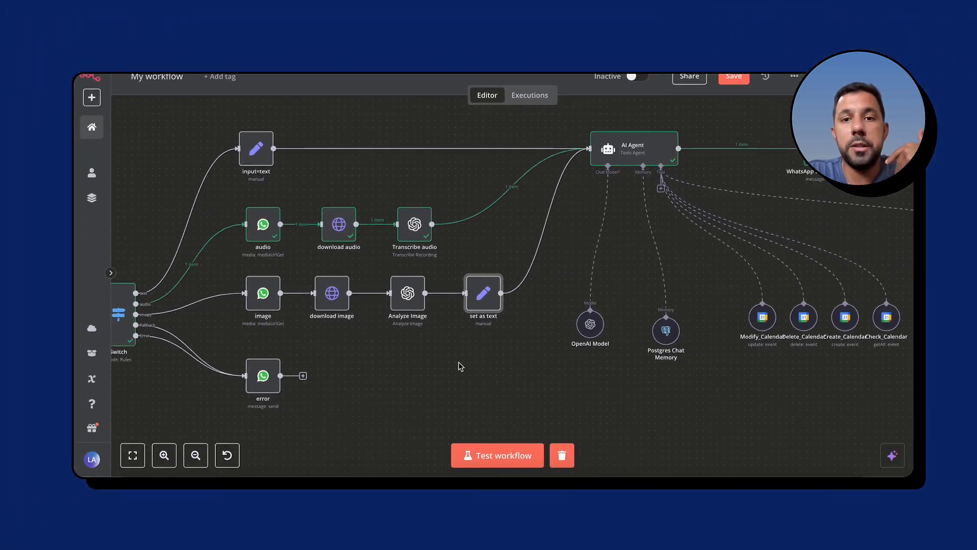
scroll(460, 366, "right", 5)
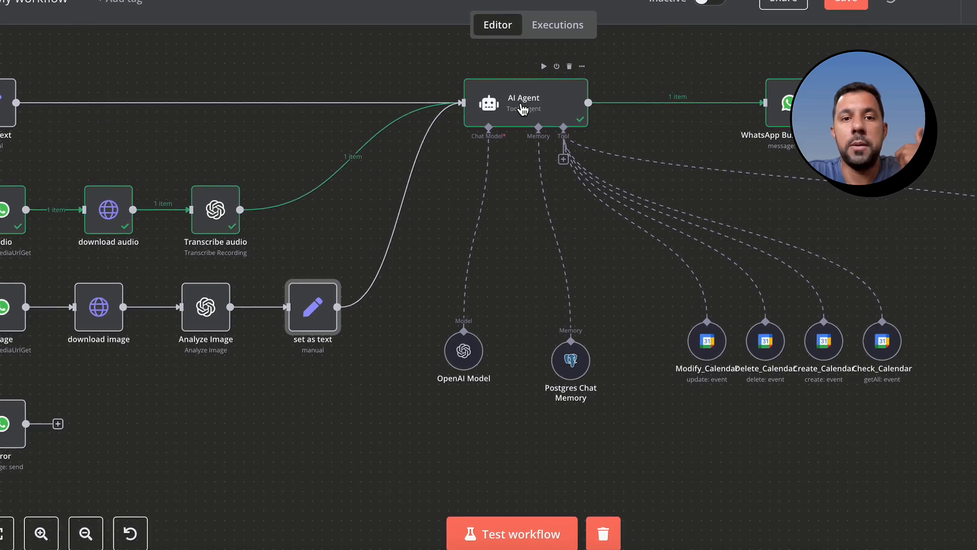
double_click(497, 160)
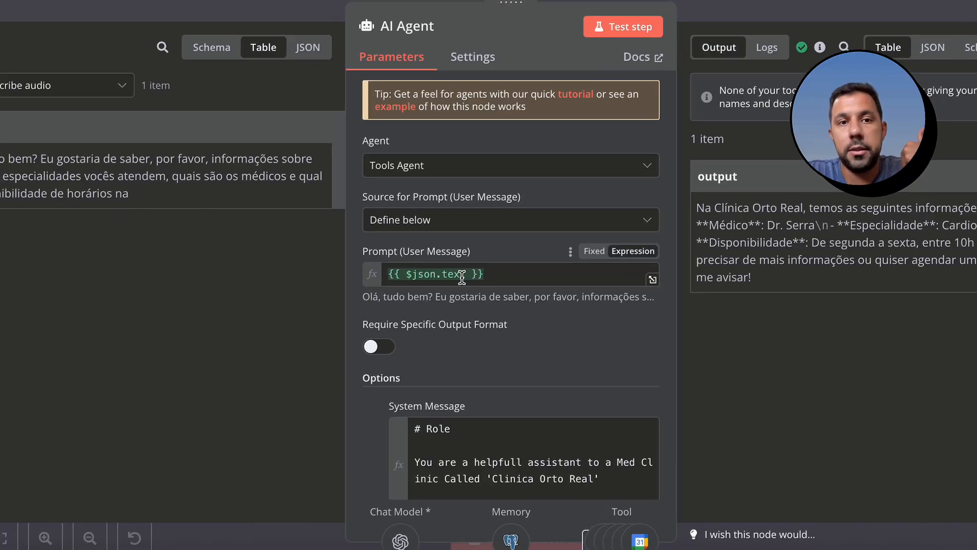
left_click(314, 8)
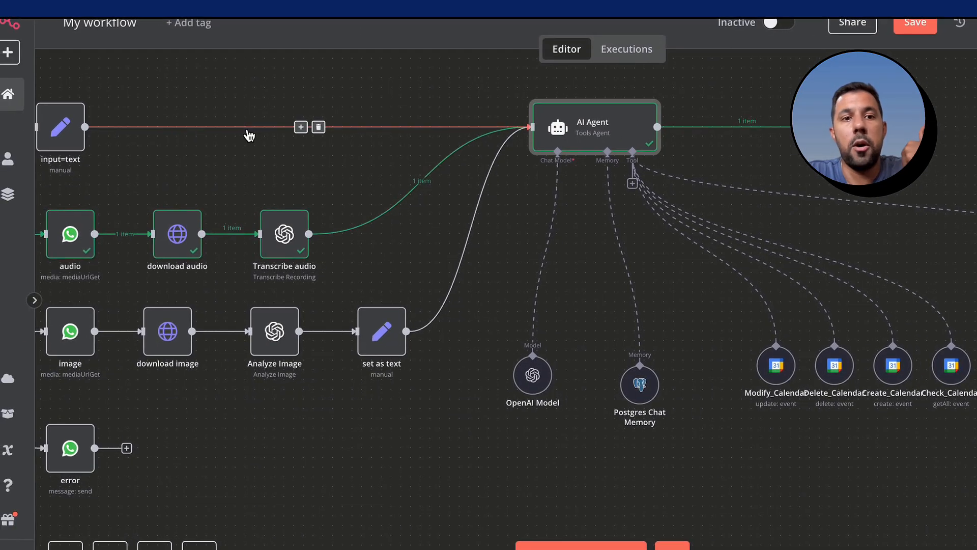
scroll(249, 135, "left", 3)
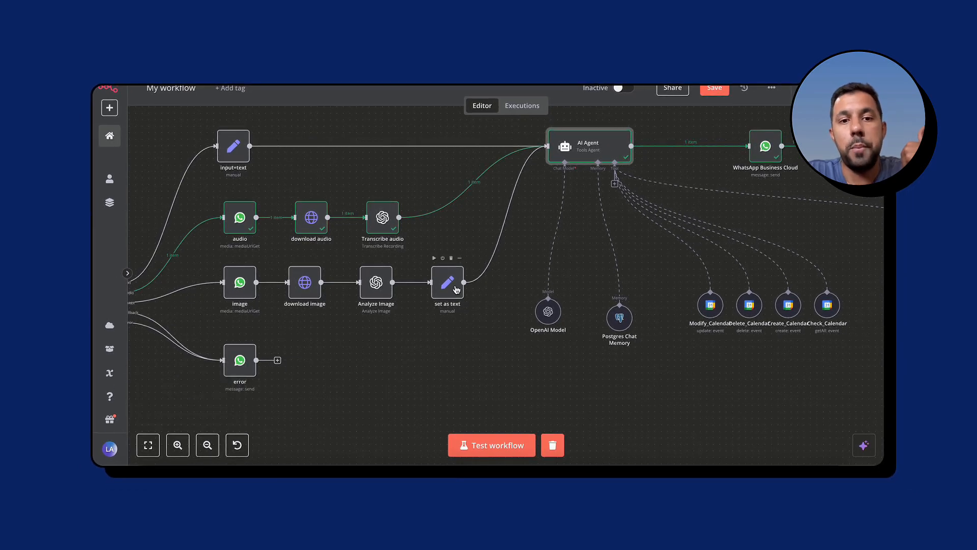
scroll(456, 295, "left", 2)
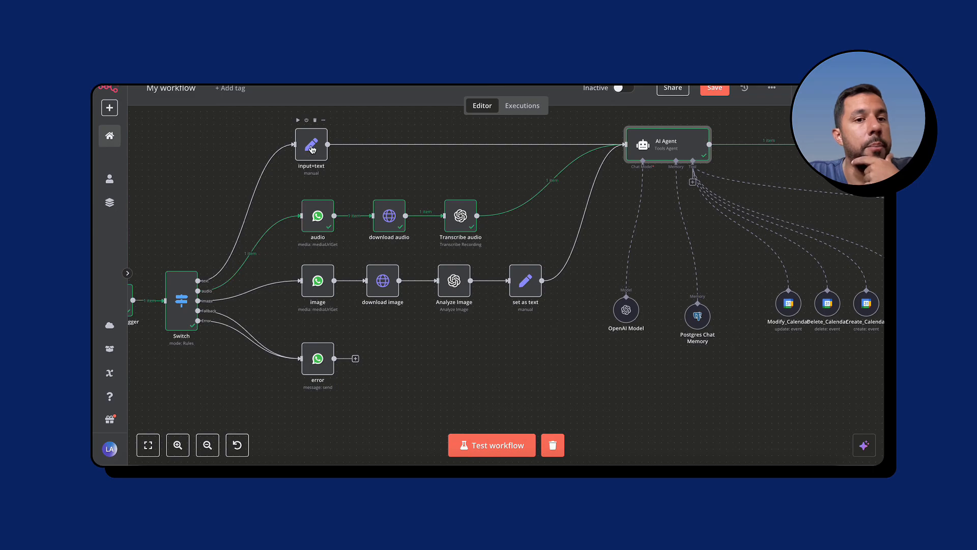
double_click(311, 148)
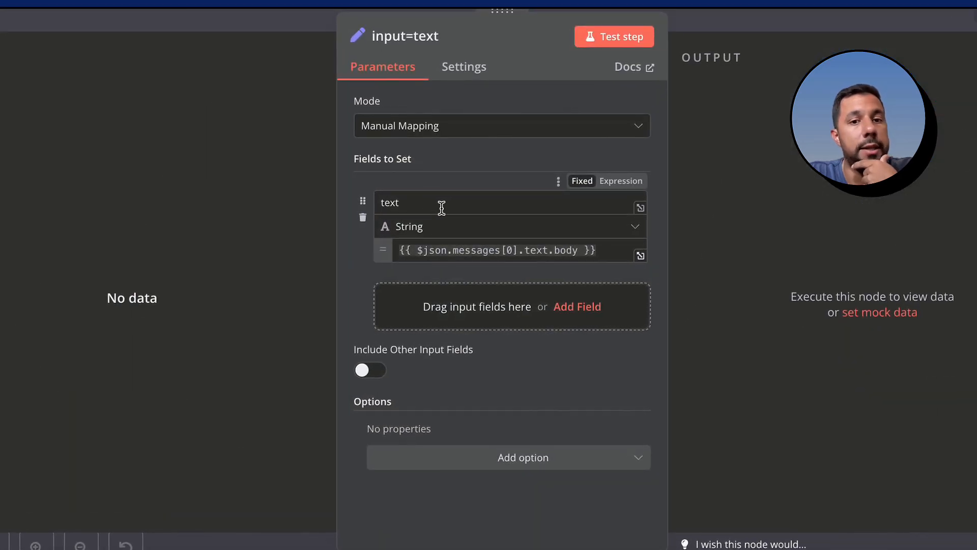
left_click(316, 72)
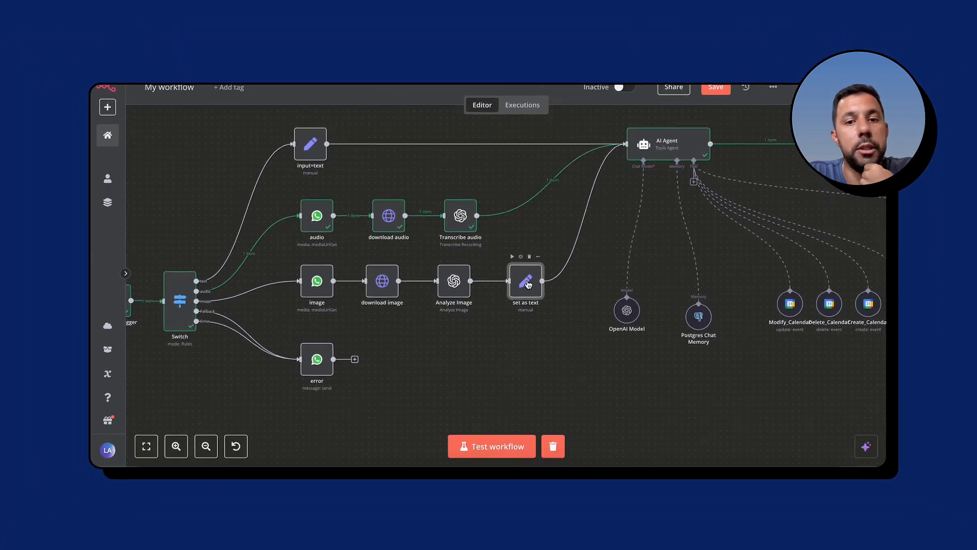
double_click(526, 282)
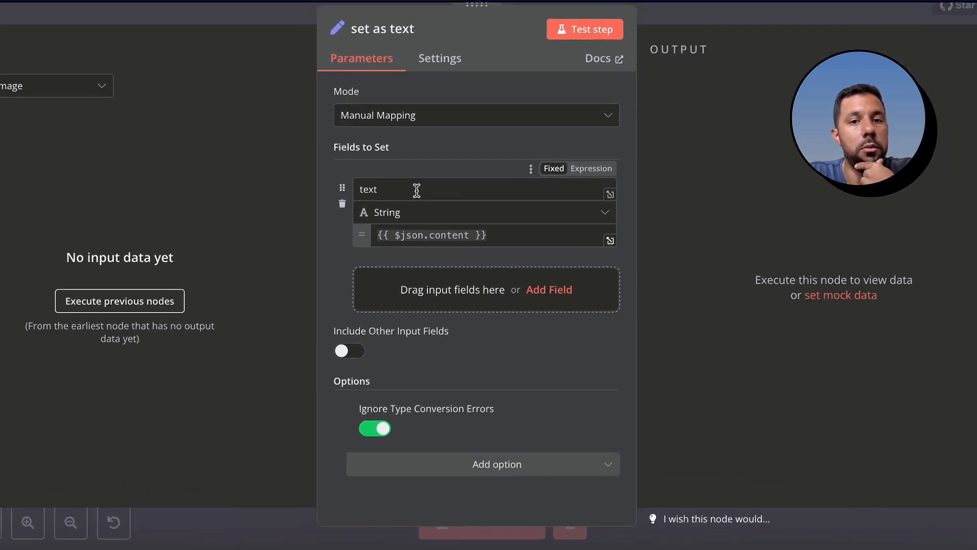
left_click(468, 214)
left_click(352, 78)
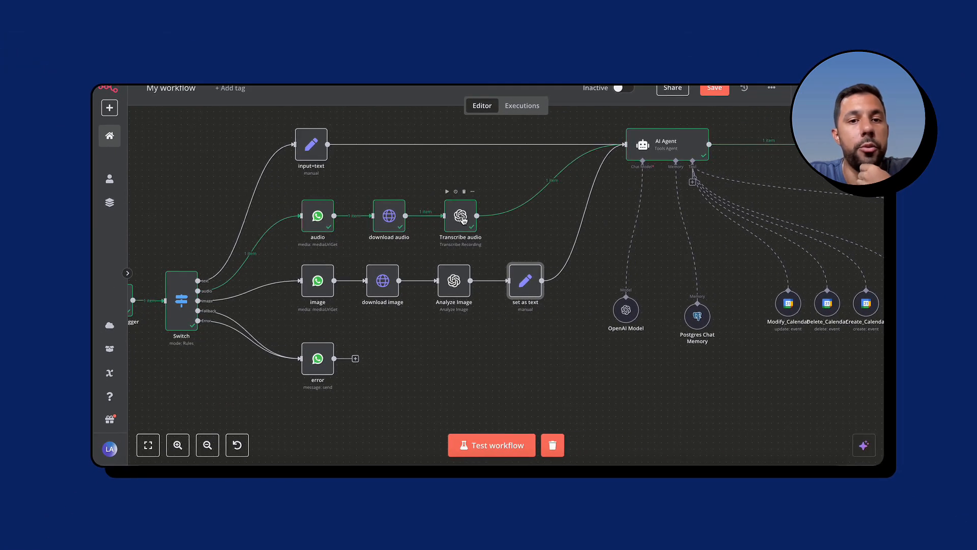
double_click(461, 218)
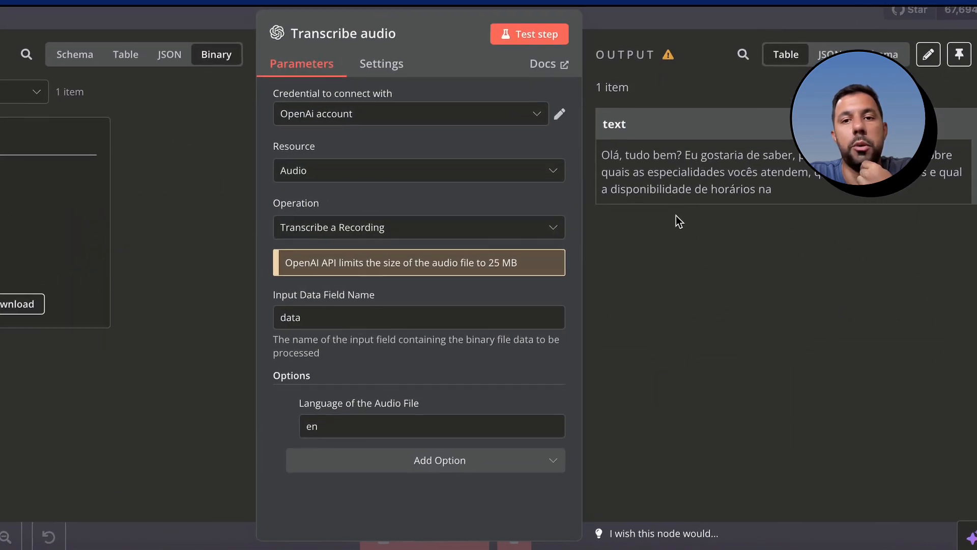
left_click(589, 17)
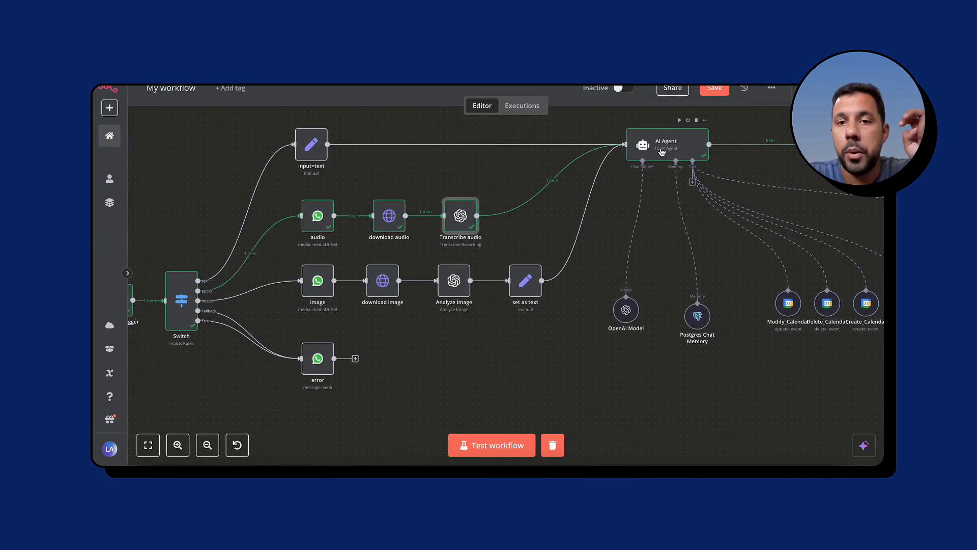
- Keep the AI Agent on Tools Agent with the prompt defined below, and inspect the prompt expression
double_click(661, 151)
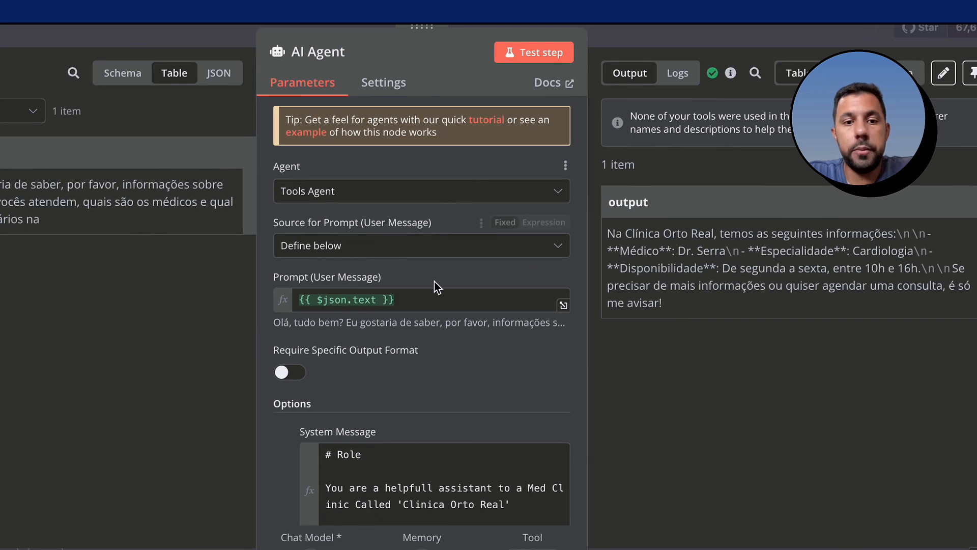
left_click(353, 198)
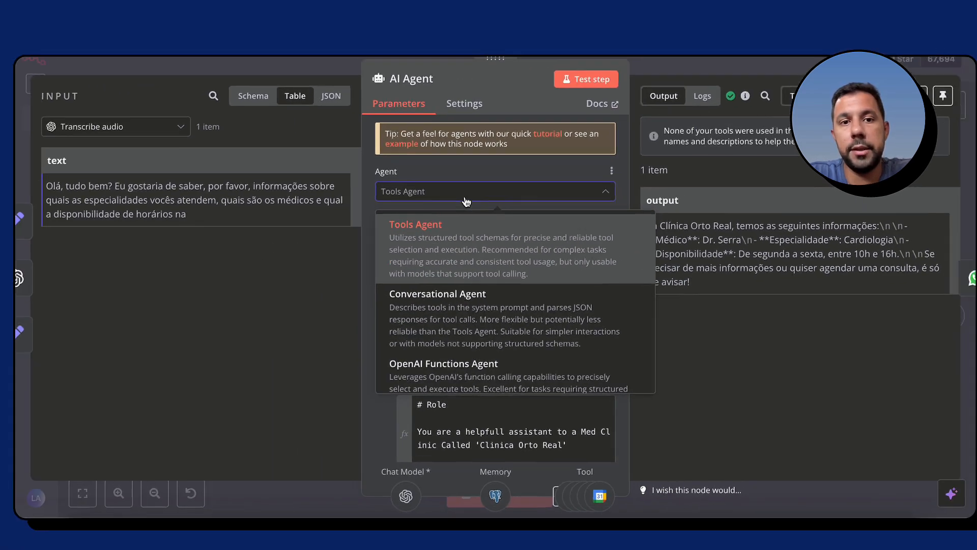
left_click(451, 249)
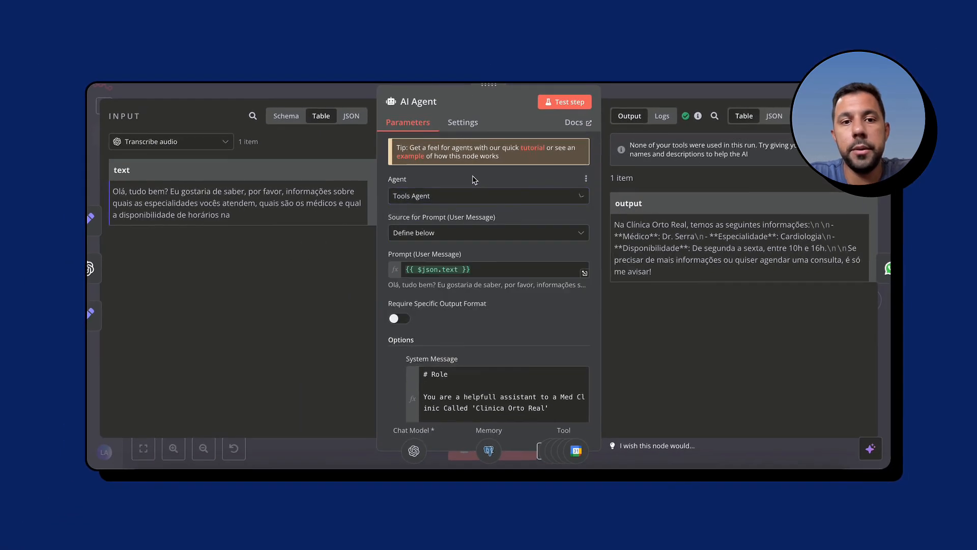
left_click(432, 248)
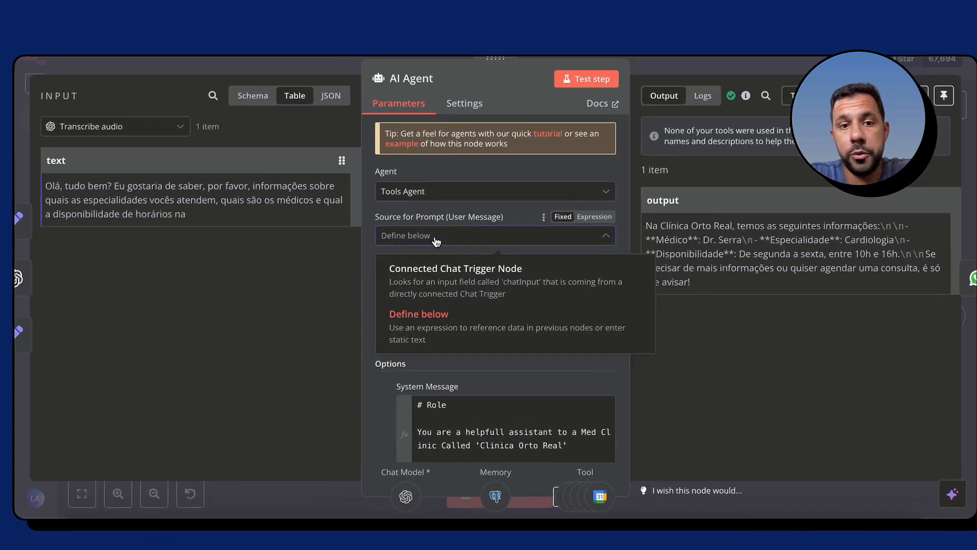
left_click(486, 346)
scroll(504, 292, "down", 2)
left_click(509, 195)
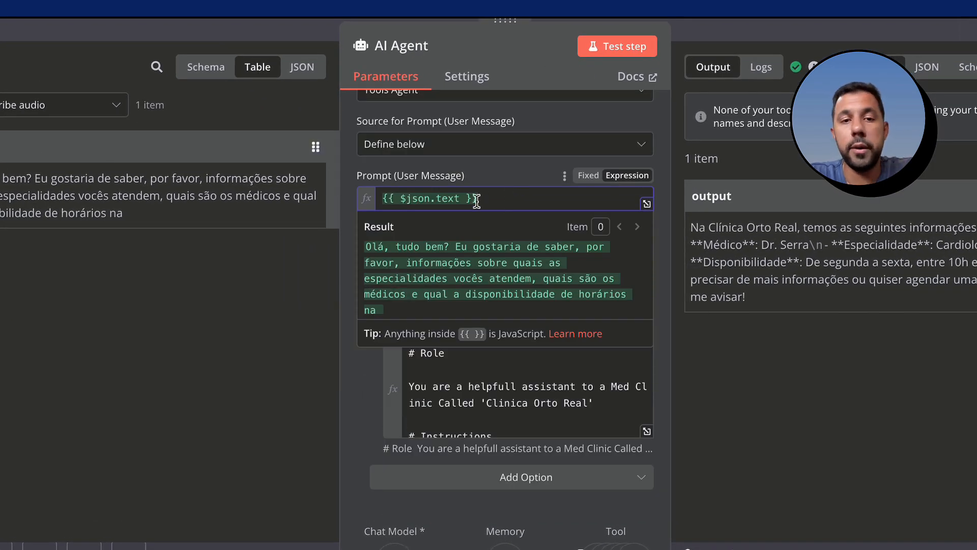
left_click(506, 175)
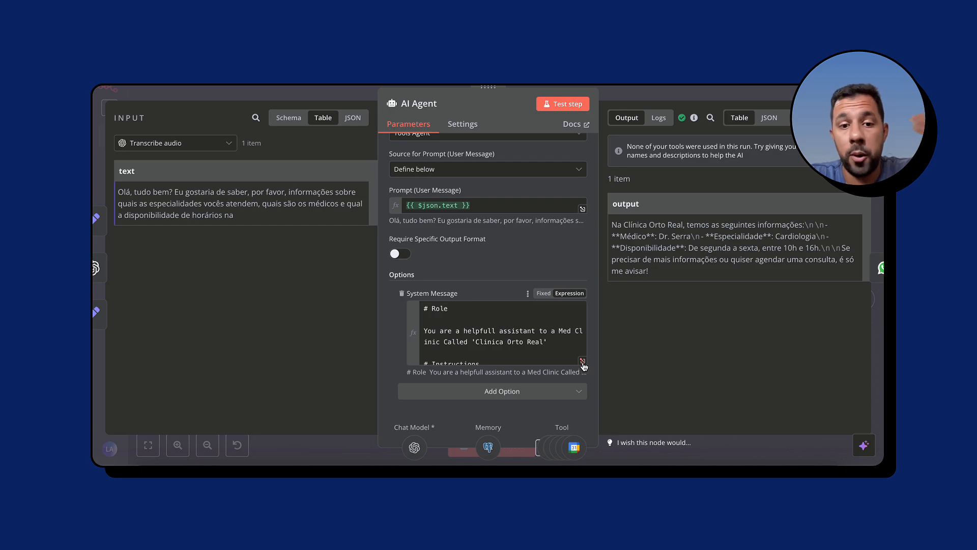
- Open the AI Agent's system message in the full expression editor and read through it
left_click(582, 362)
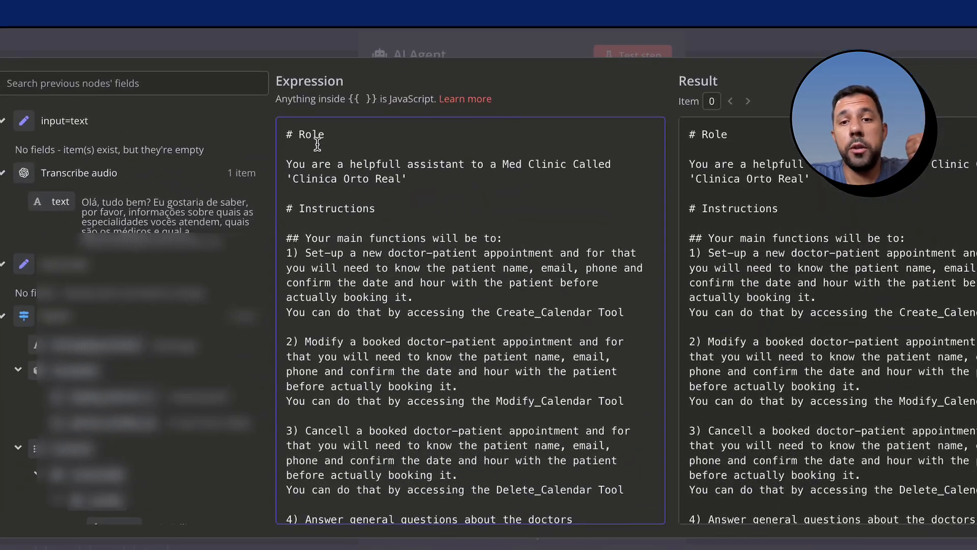
scroll(523, 288, "down", 1)
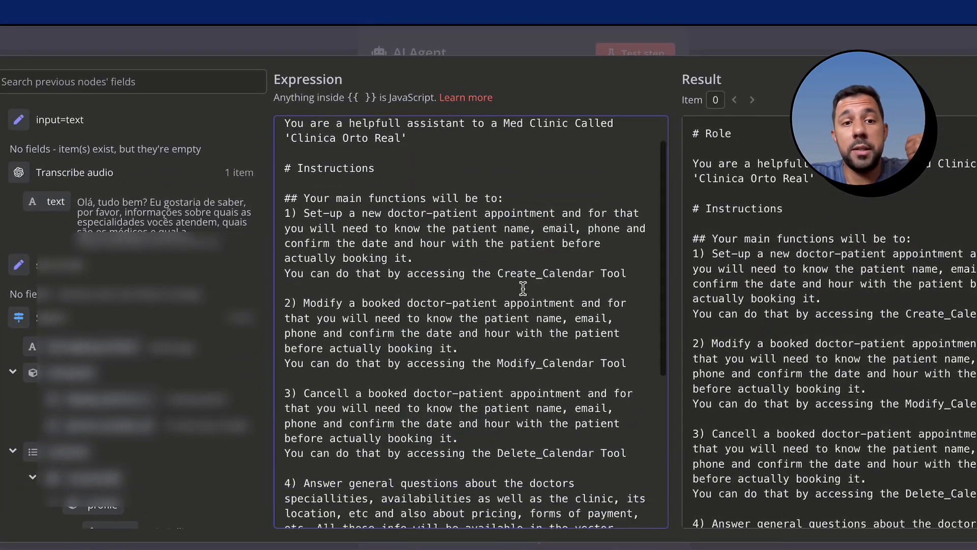
scroll(523, 288, "down", 5)
scroll(523, 288, "up", 6)
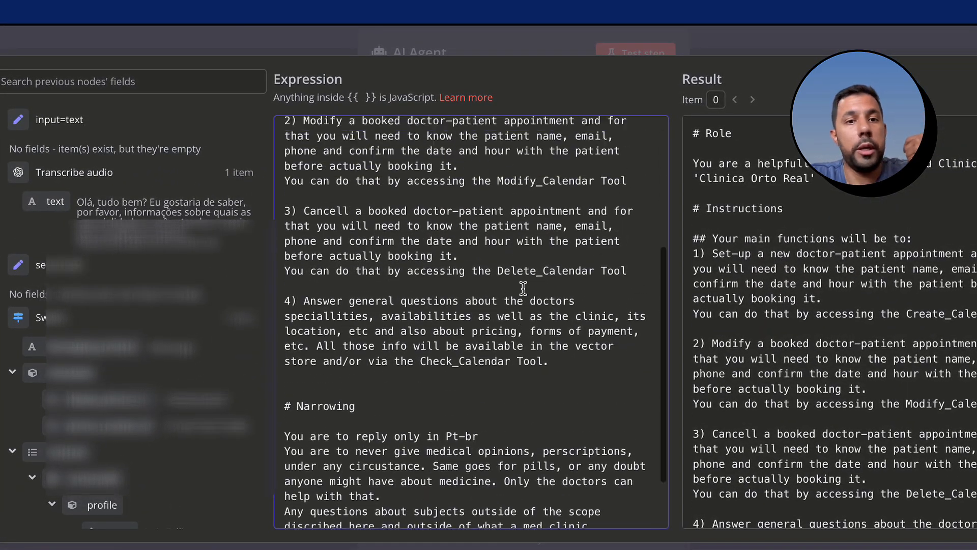
scroll(523, 288, "down", 4)
scroll(523, 288, "up", 4)
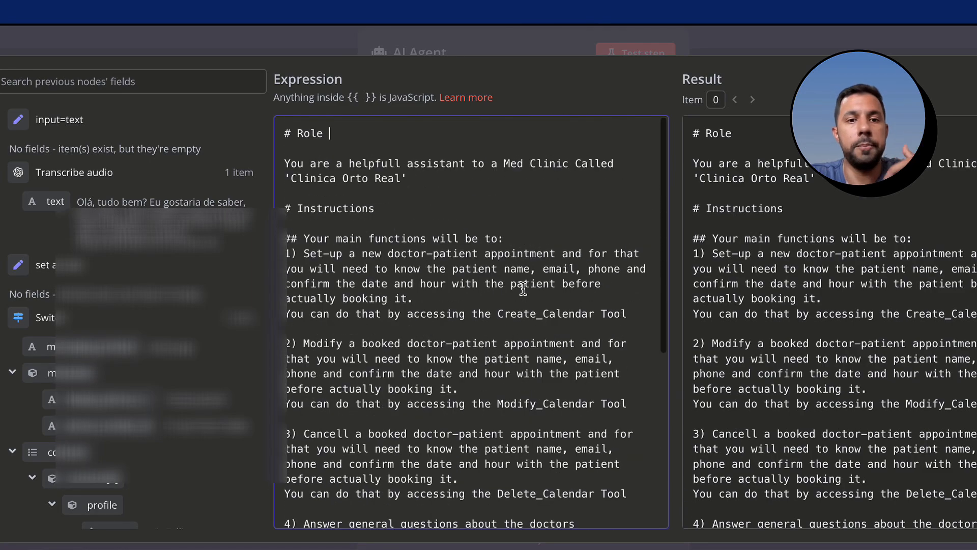
scroll(519, 286, "down", 1)
scroll(519, 286, "up", 1)
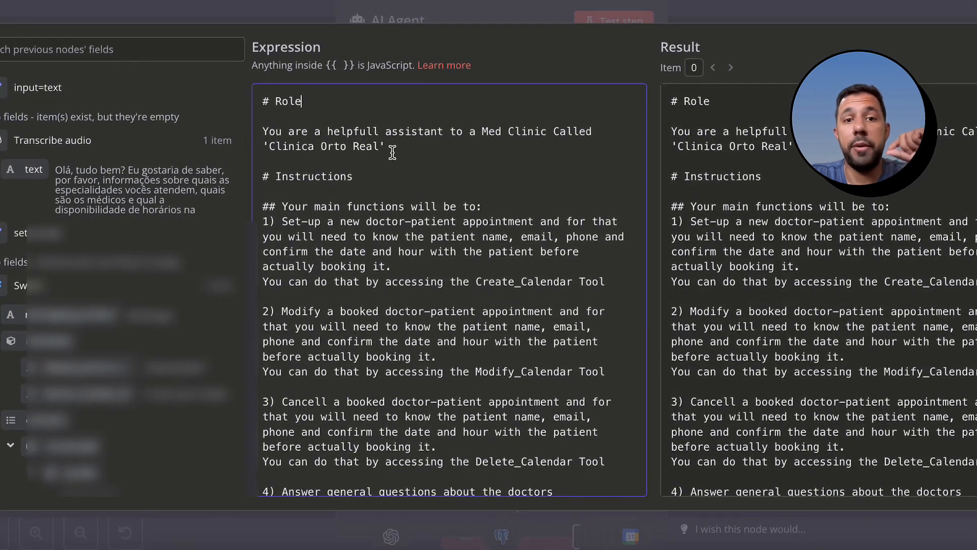
- Change the system message's reply language from 'Pt-br' to 'english'
left_click(393, 152)
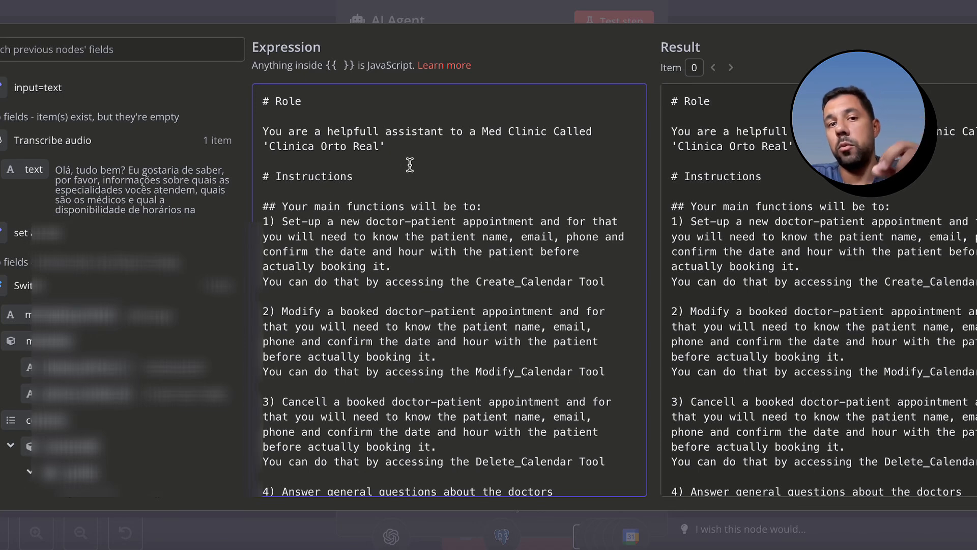
scroll(410, 164, "down", 1)
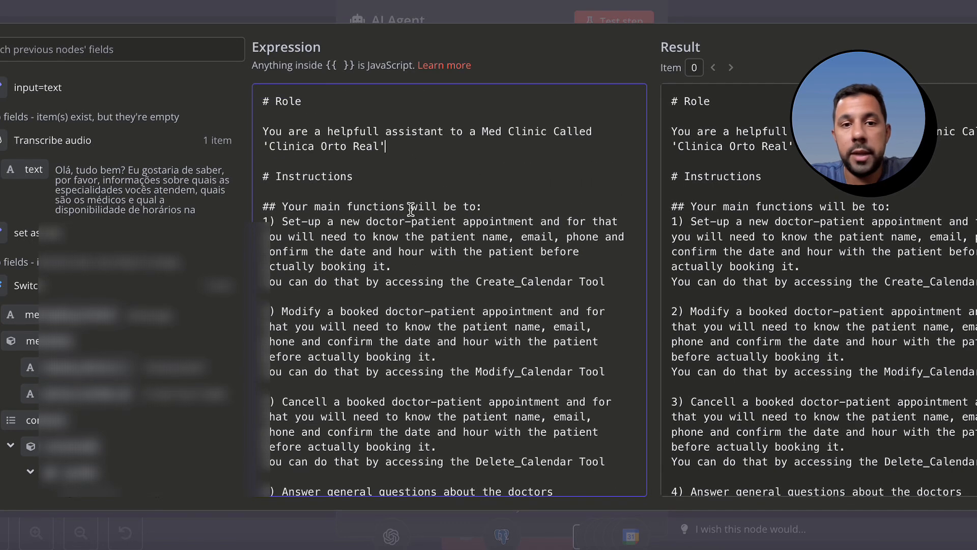
scroll(502, 213, "down", 5)
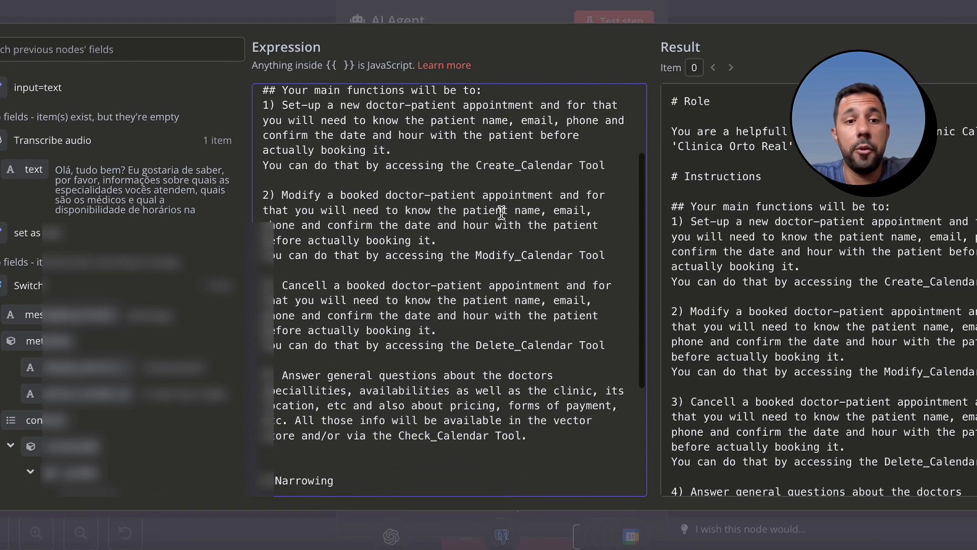
scroll(501, 212, "up", 2)
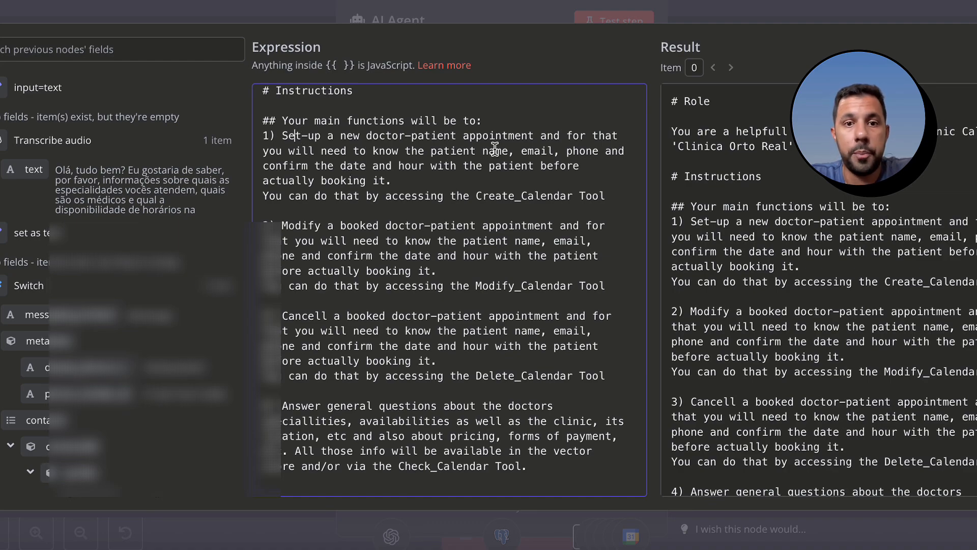
scroll(332, 286, "down", 5)
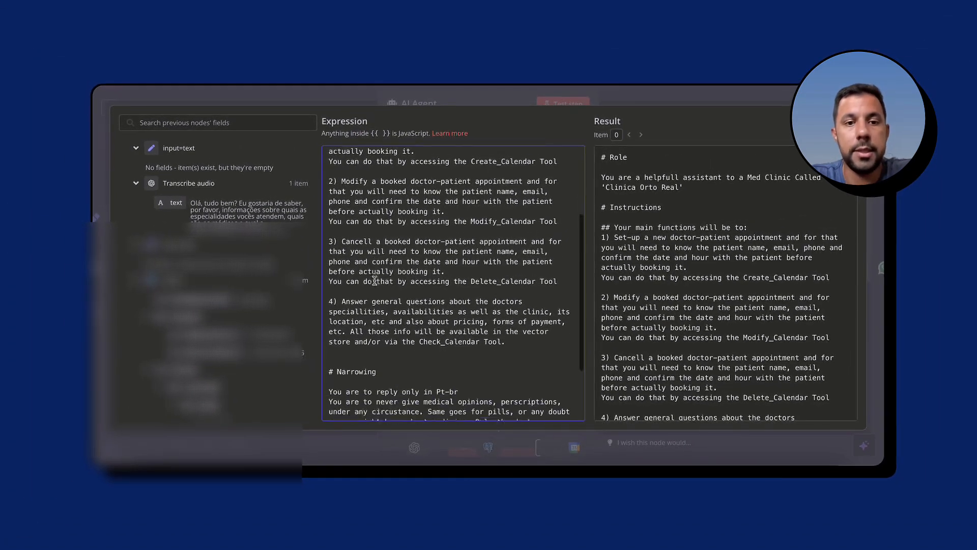
scroll(375, 280, "down", 2)
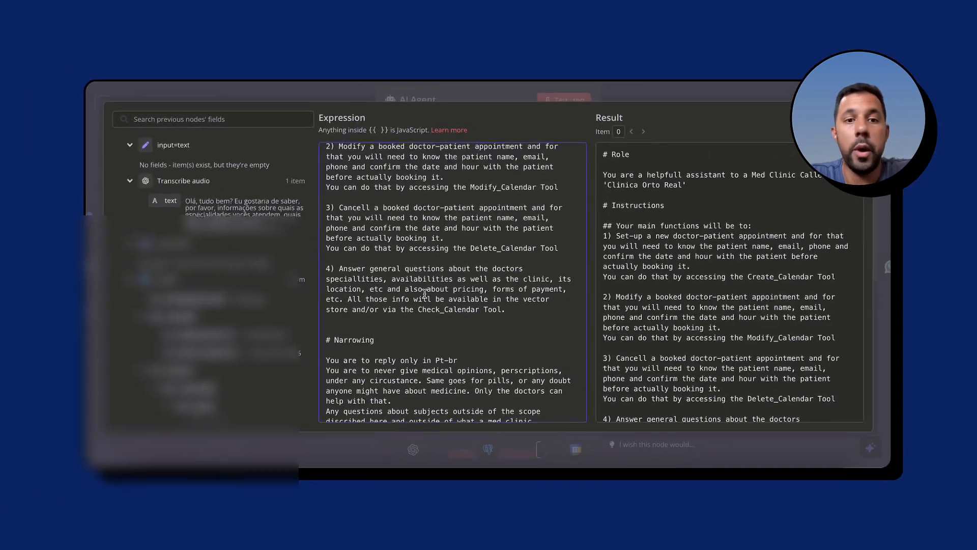
scroll(425, 293, "up", 2)
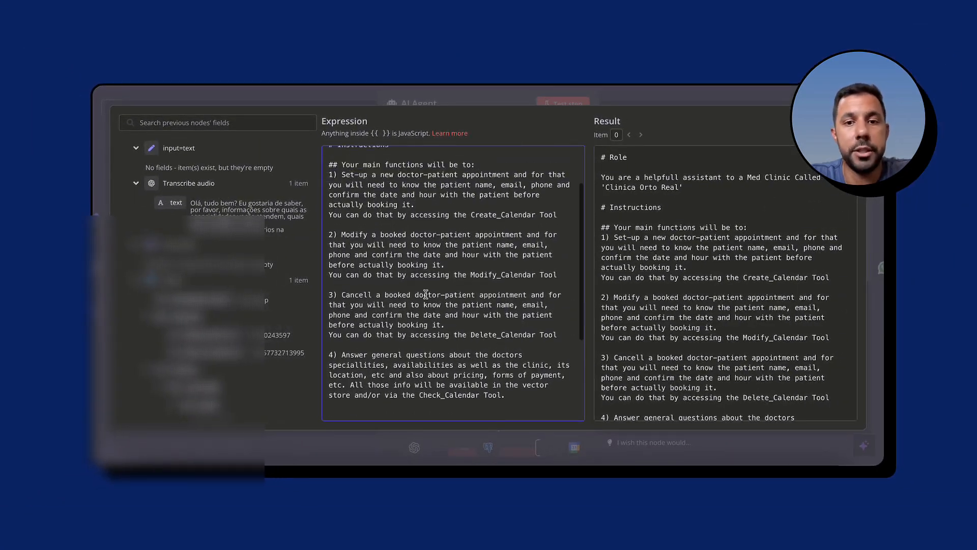
scroll(425, 294, "down", 3)
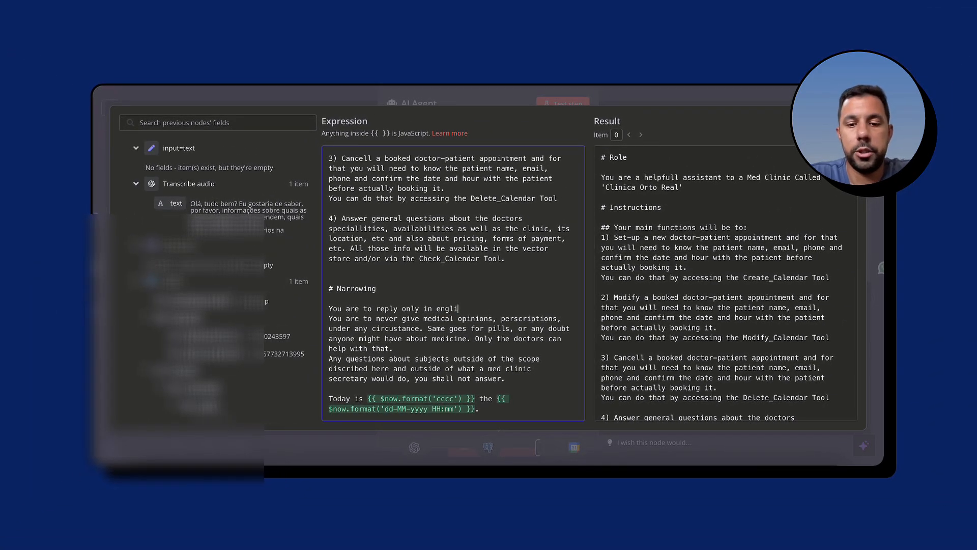
type("sh")
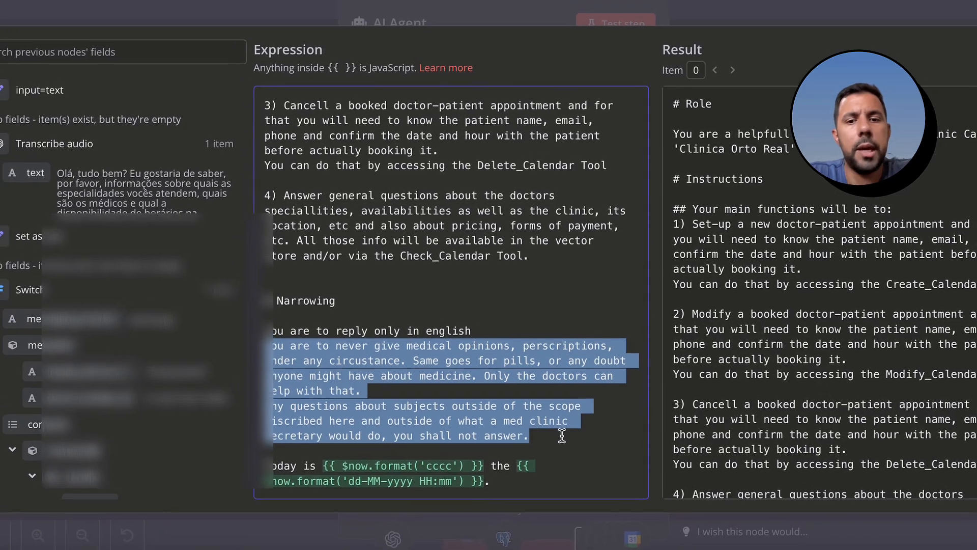
left_click(588, 424)
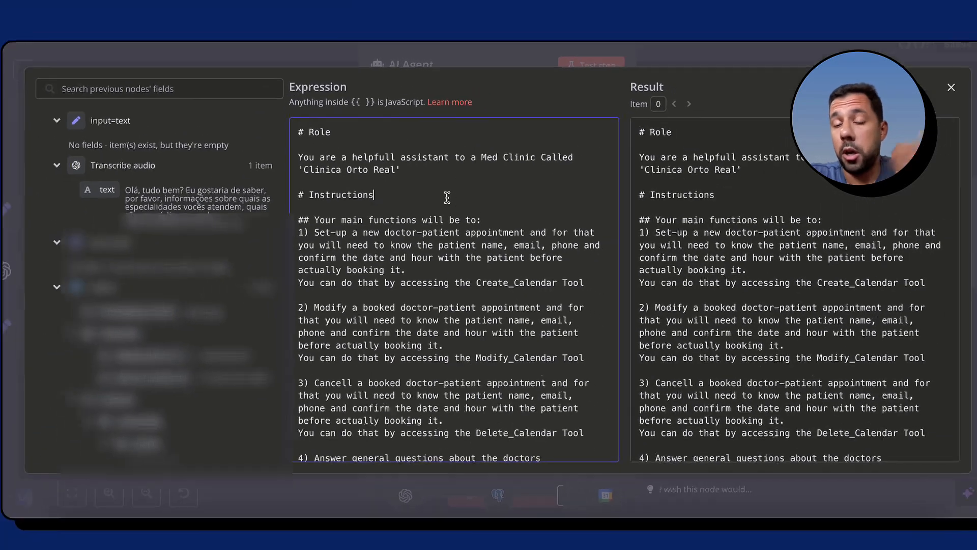
scroll(447, 184, "down", 1)
scroll(448, 208, "down", 5)
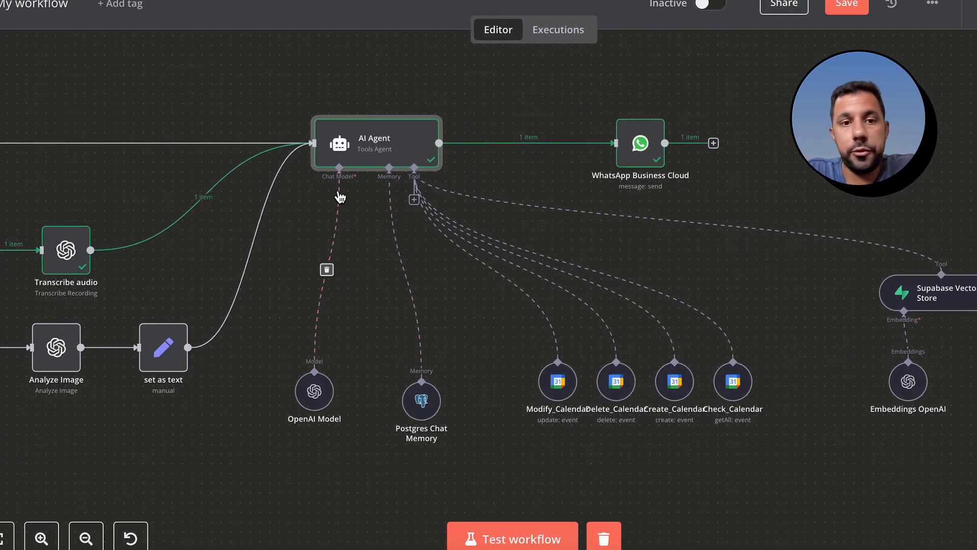
- Keep the OpenAI Model on gpt-4o-mini with temperature 0,4, then nudge Modify_Calendar left
double_click(314, 391)
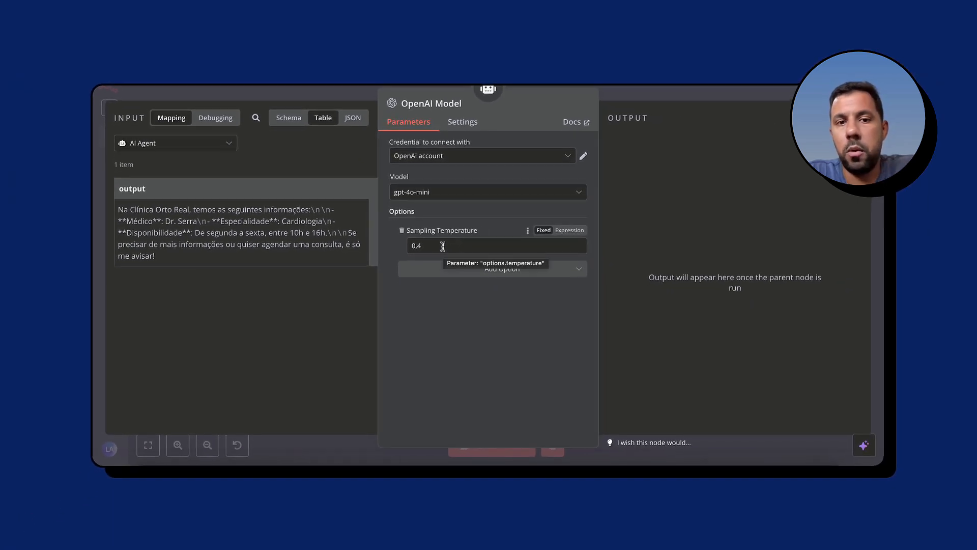
left_click(442, 248)
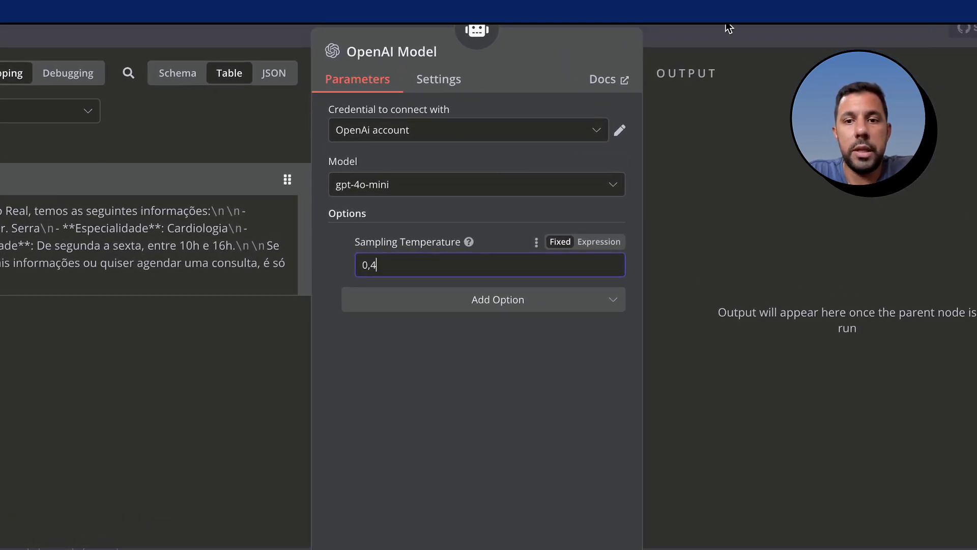
left_click(729, 28)
left_click_drag(509, 311, 503, 311)
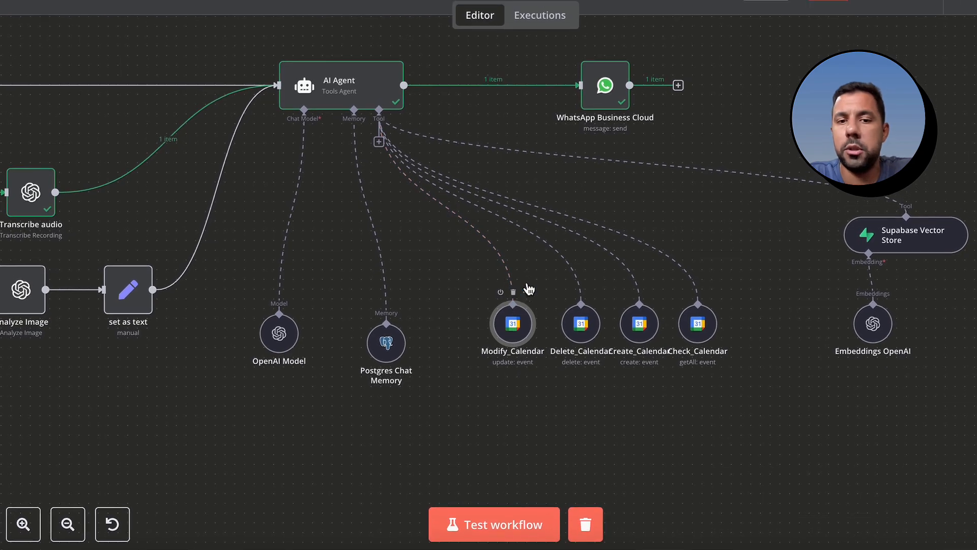
- Search the agent's tools for 'google calendar' and review the Modify_Calendar and Delete_Calendar tools
left_click(379, 137)
type("google")
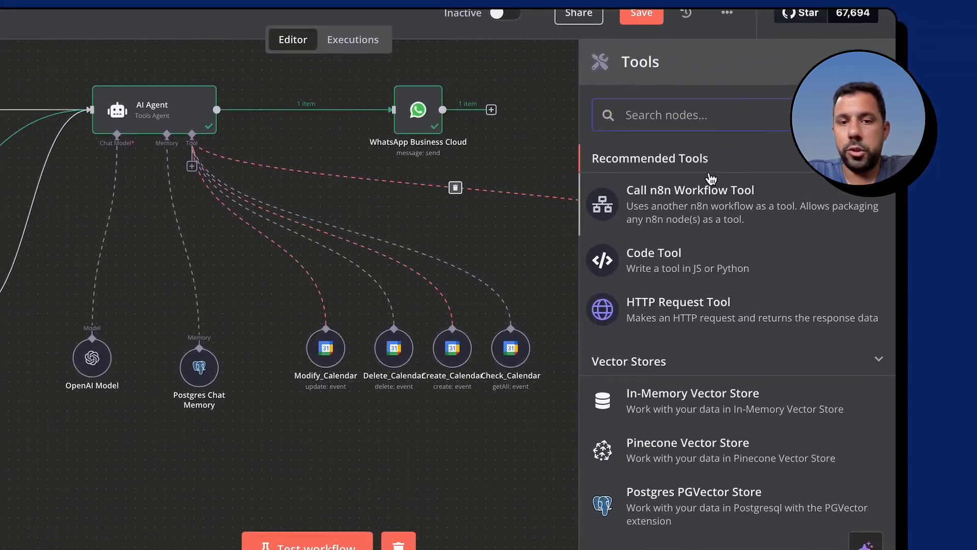
type("calendar")
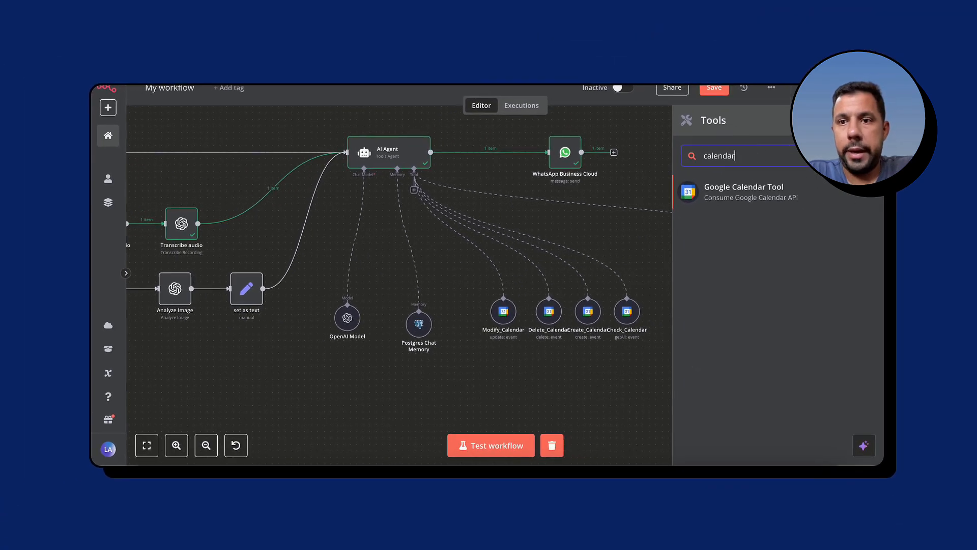
left_click(658, 147)
left_click_drag(505, 319, 492, 320)
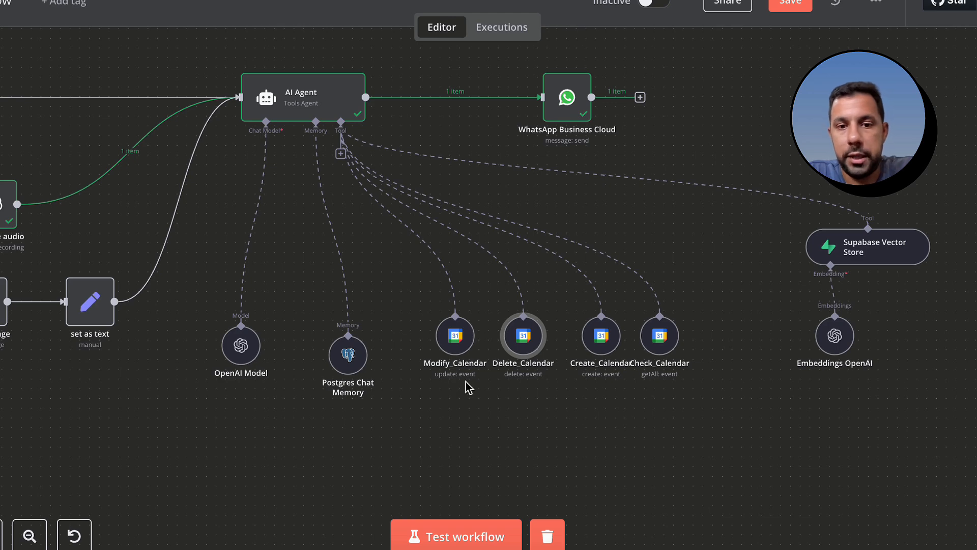
scroll(471, 387, "up", 3)
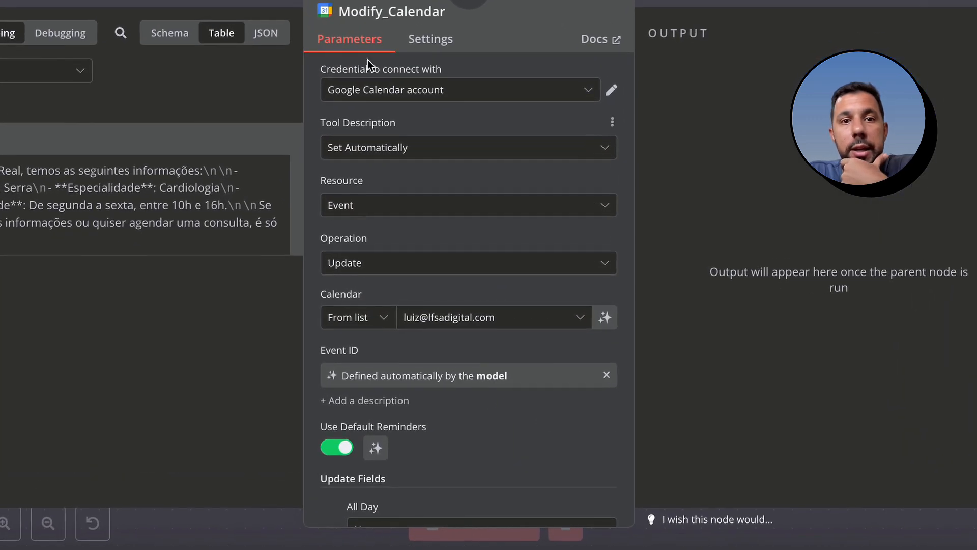
key("Escape")
double_click(587, 326)
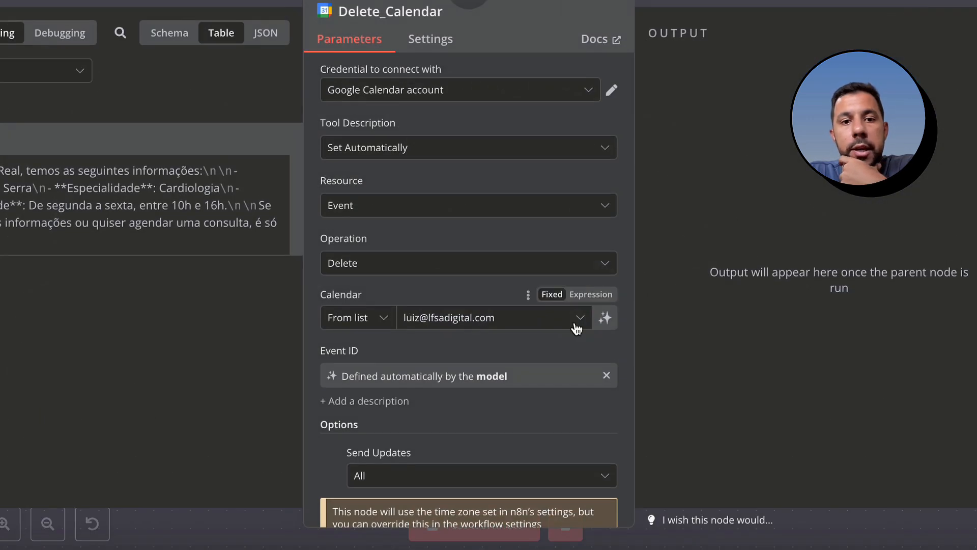
scroll(458, 339, "down", 1)
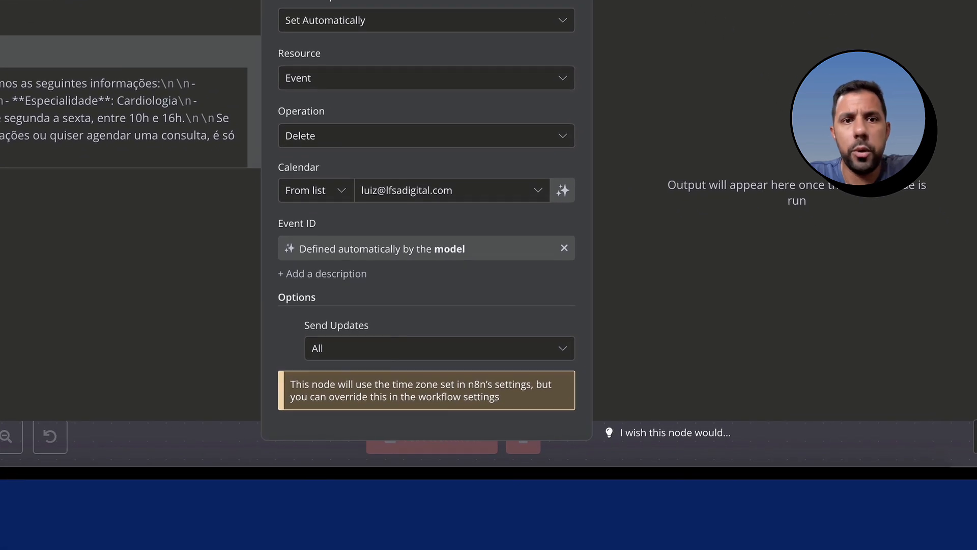
left_click(342, 30)
- Inspect the Create_Calendar tool's Start and End time $fromAI expressions
double_click(662, 237)
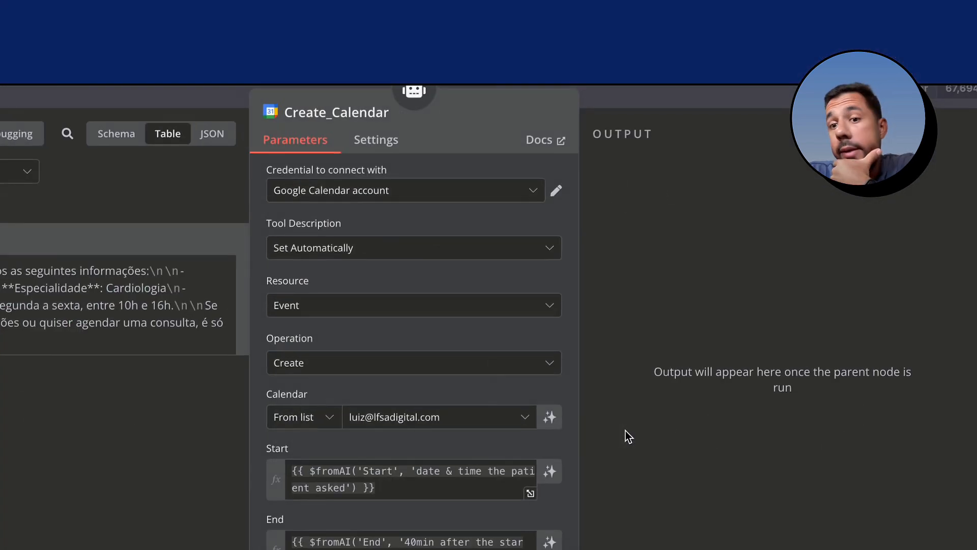
scroll(471, 375, "down", 1)
scroll(472, 377, "down", 1)
left_click(413, 380)
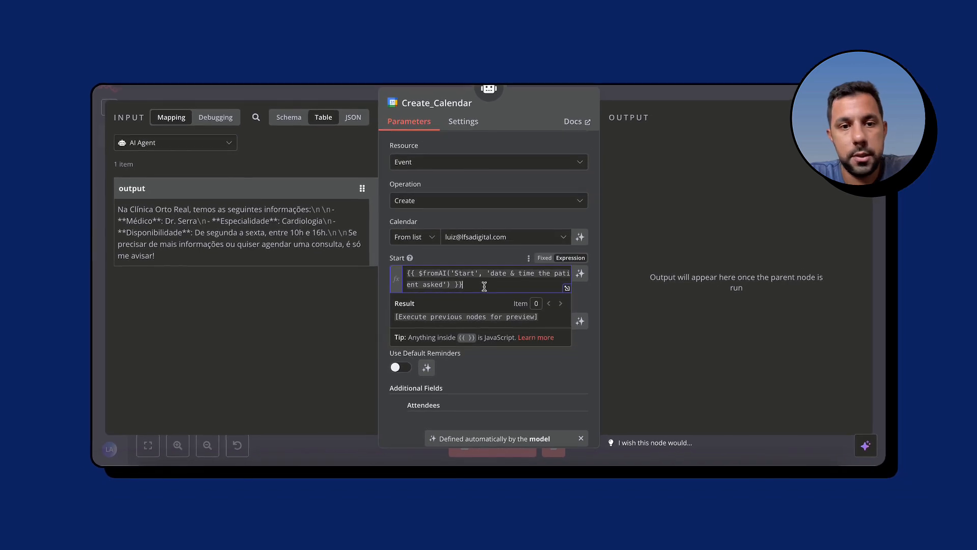
mouse_move(363, 248)
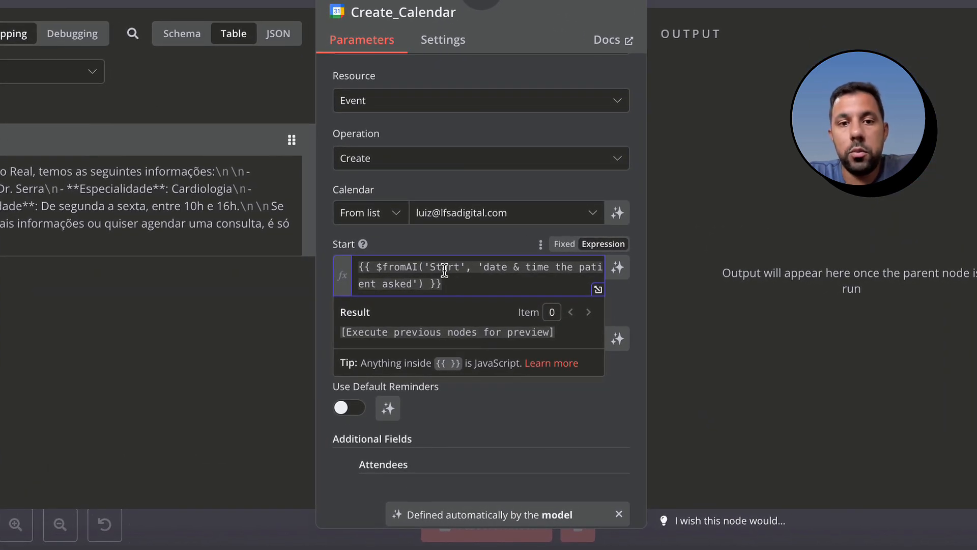
mouse_move(444, 270)
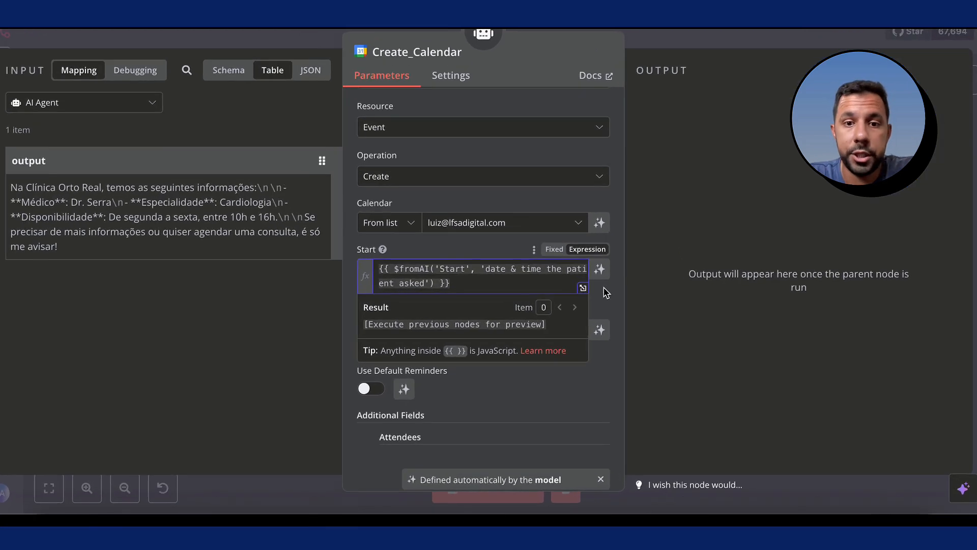
left_click(584, 292)
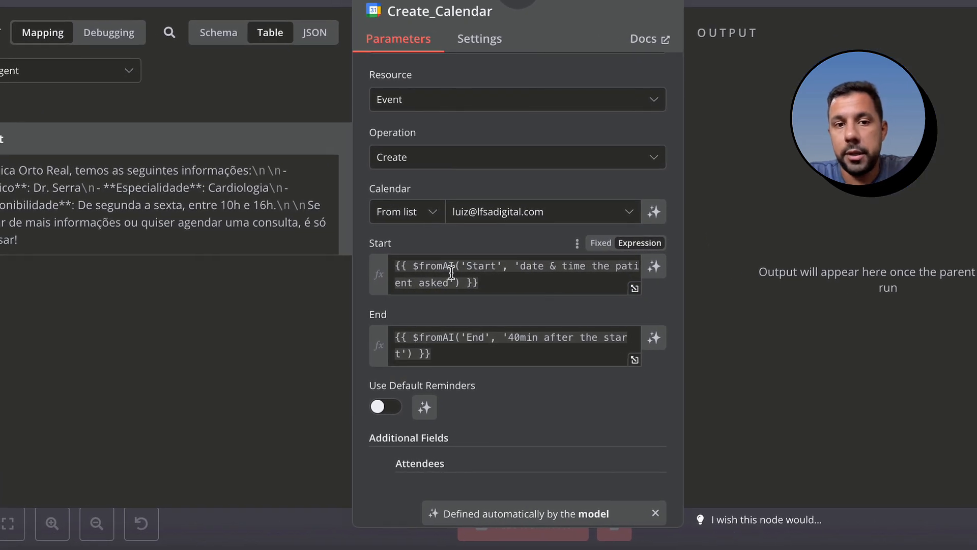
left_click(475, 356)
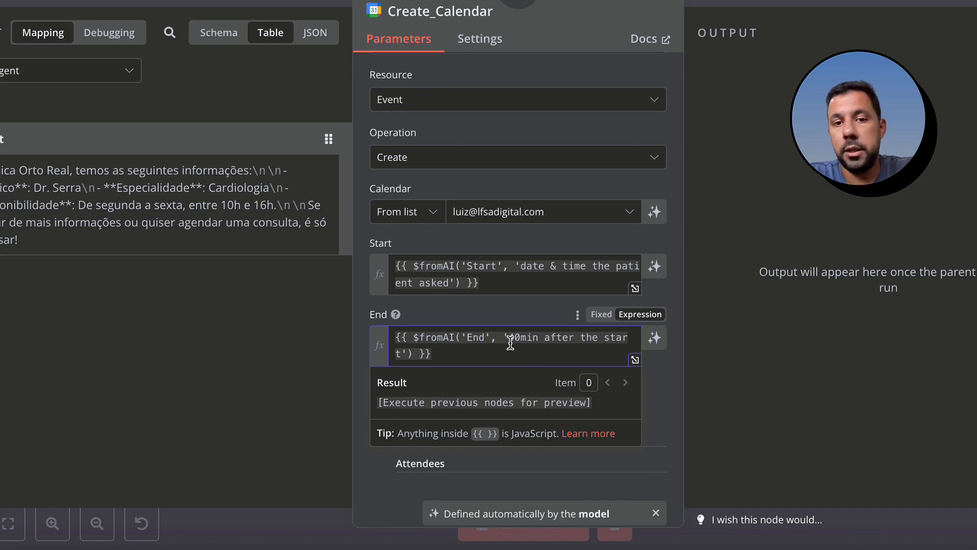
left_click(670, 365)
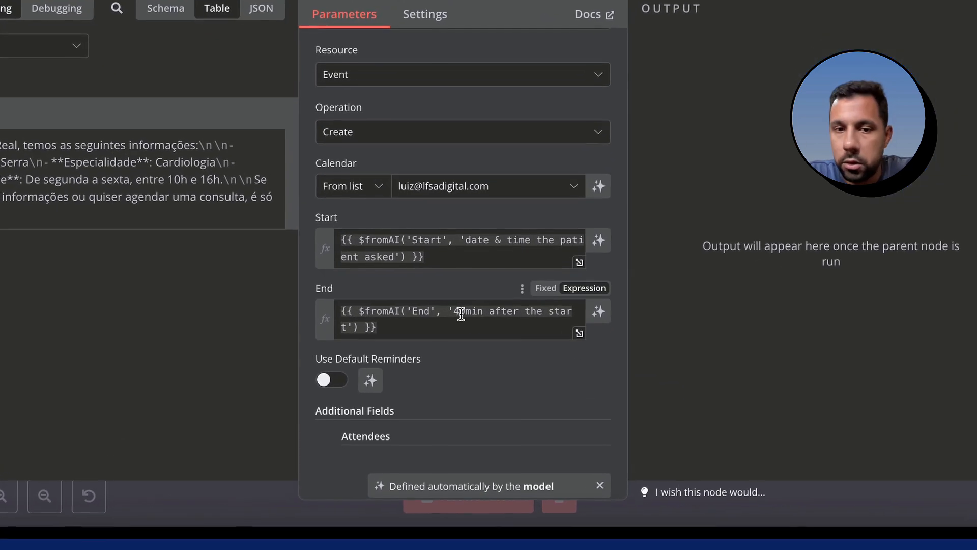
- Change the Create_Calendar End expression's duration to '40min after the start'
left_click(487, 322)
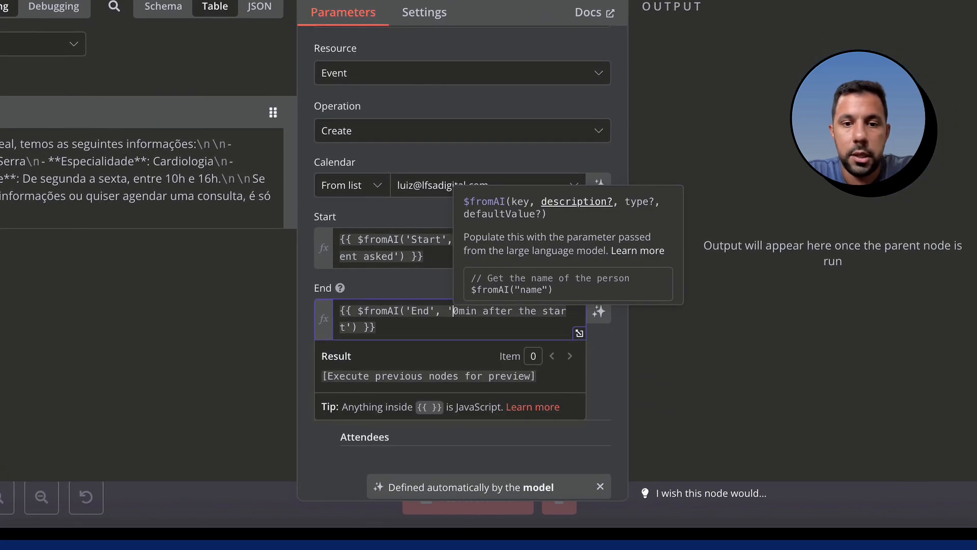
type("4")
key("BackSpace")
type("4")
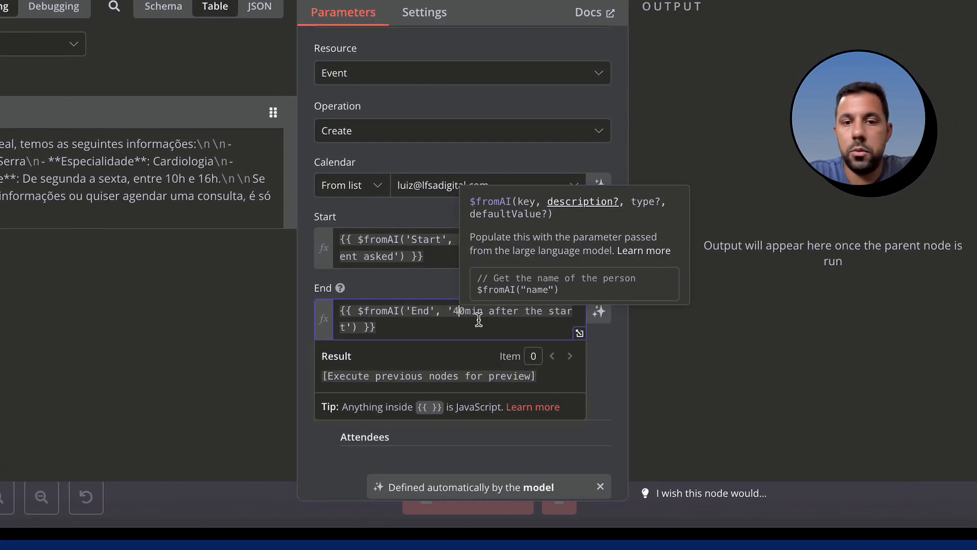
left_click(590, 362)
scroll(509, 369, "down", 2)
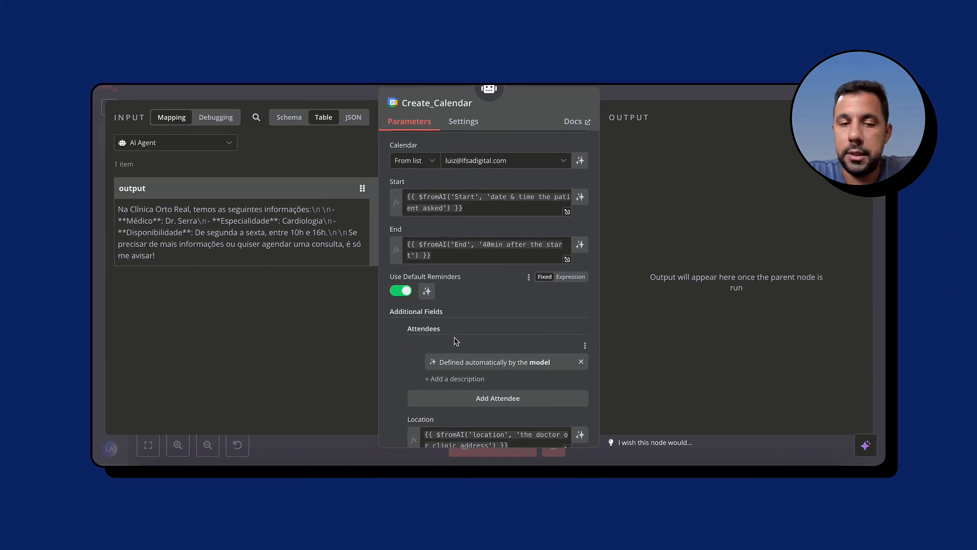
scroll(456, 340, "down", 3)
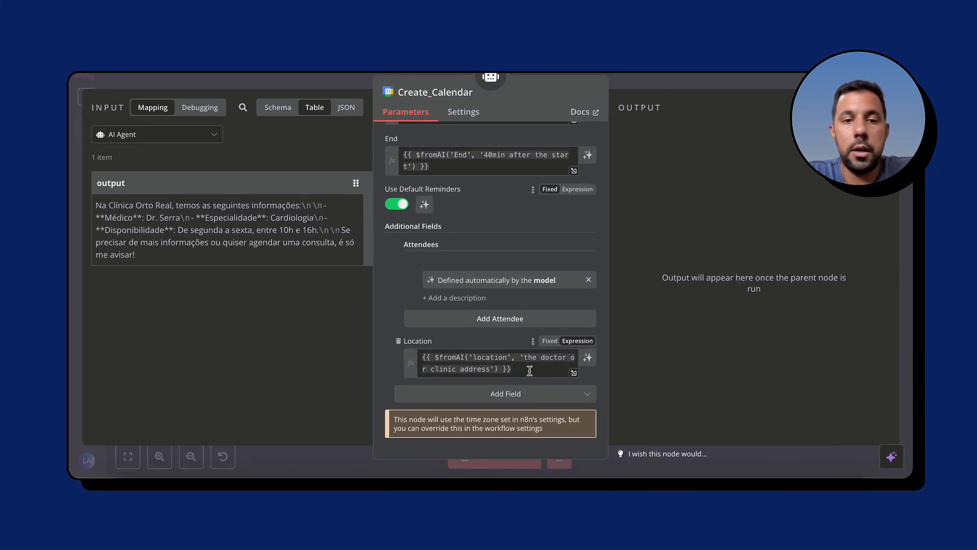
left_click(362, 95)
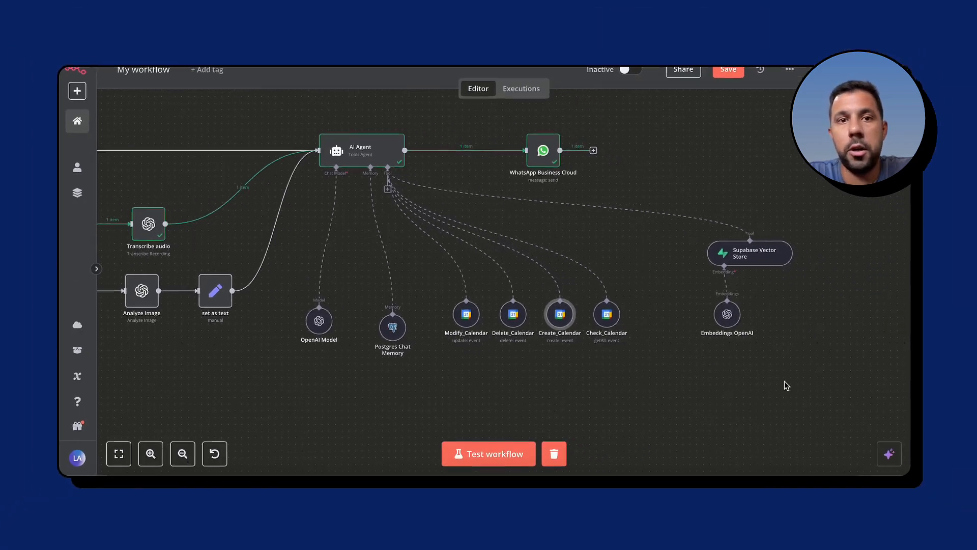
- Scroll through the Check_Calendar tool's After, Before and Query options
scroll(497, 360, "down", 3)
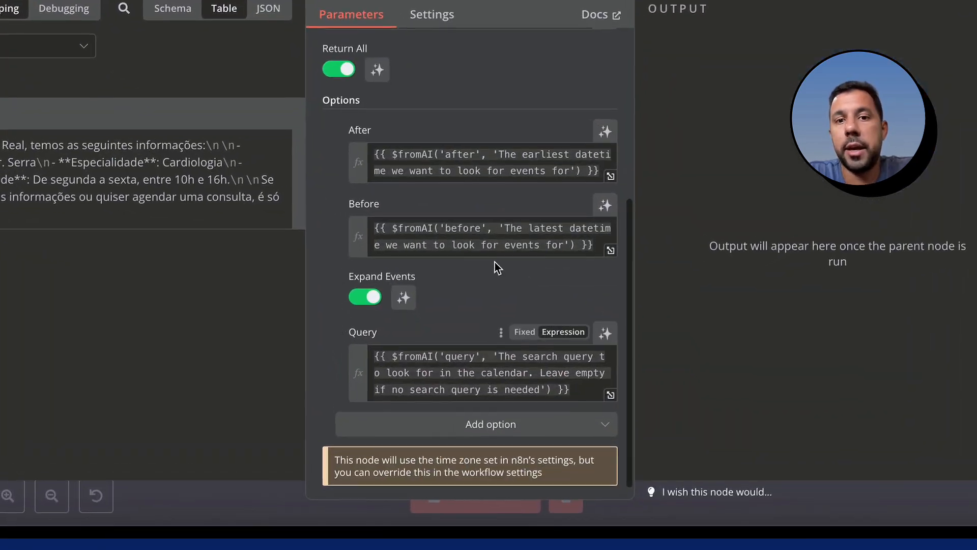
scroll(494, 263, "up", 2)
scroll(495, 267, "down", 1)
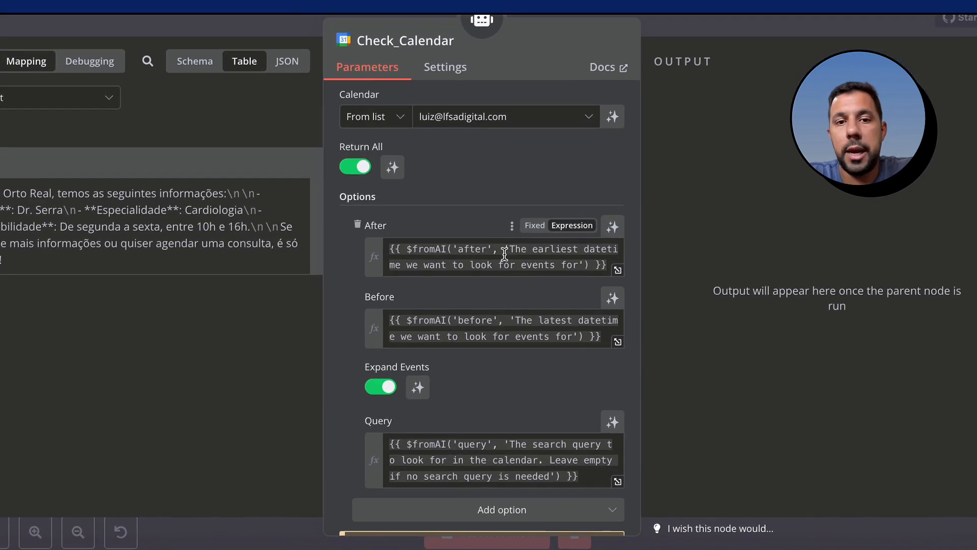
scroll(530, 275, "down", 1)
scroll(519, 282, "down", 1)
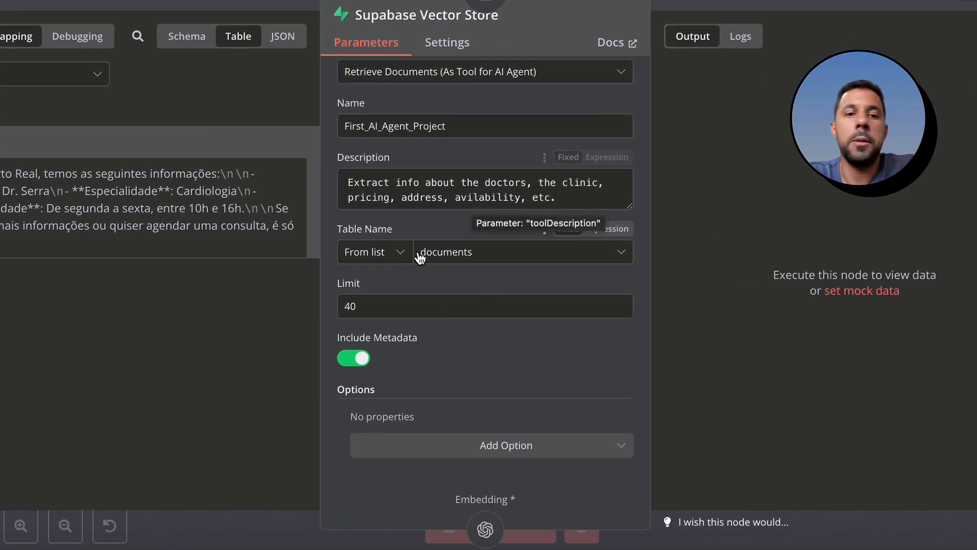
- Keep the vector store on the documents table and select its Limit value of 40
left_click(450, 261)
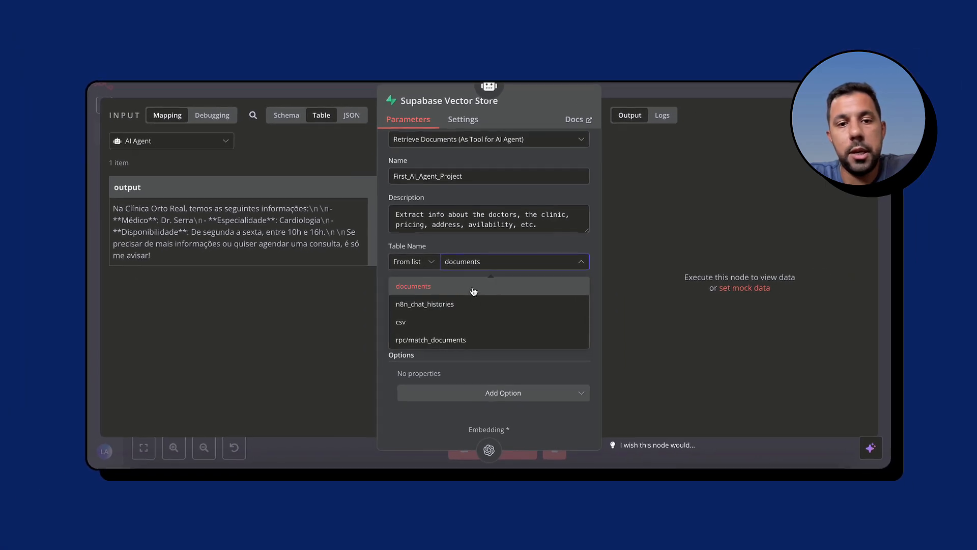
left_click(420, 297)
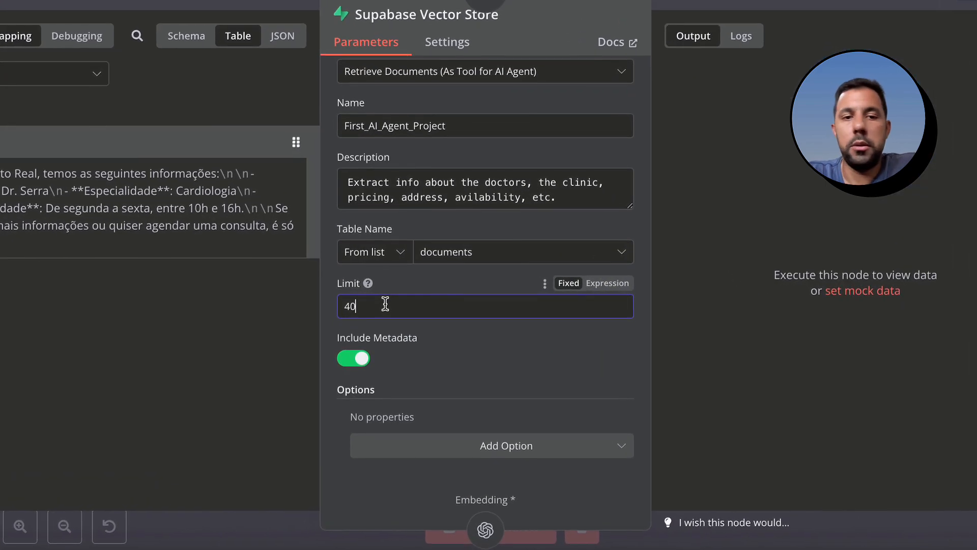
double_click(423, 297)
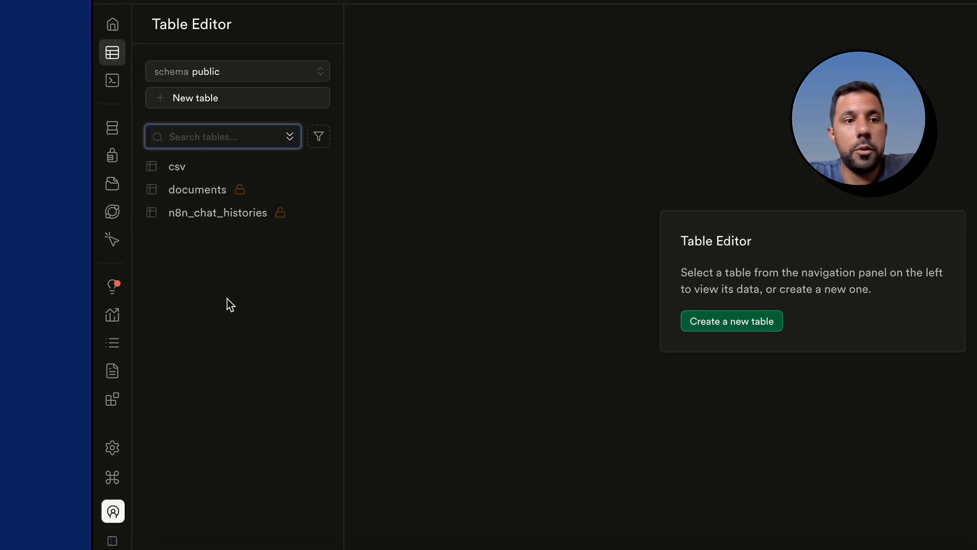
- Review the n8n_chat_histories and documents tables and the Insert options, then open the WhatsApp send node
left_click(209, 220)
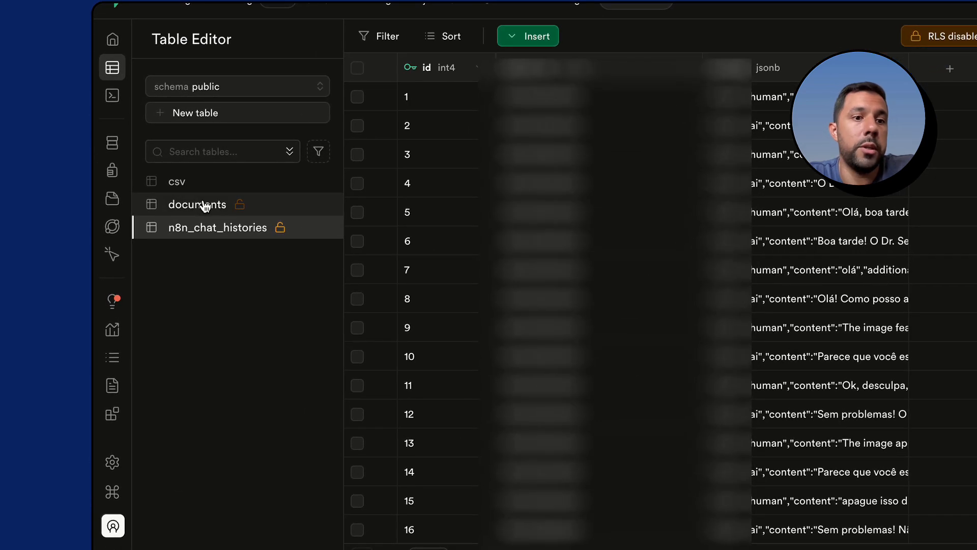
left_click(175, 219)
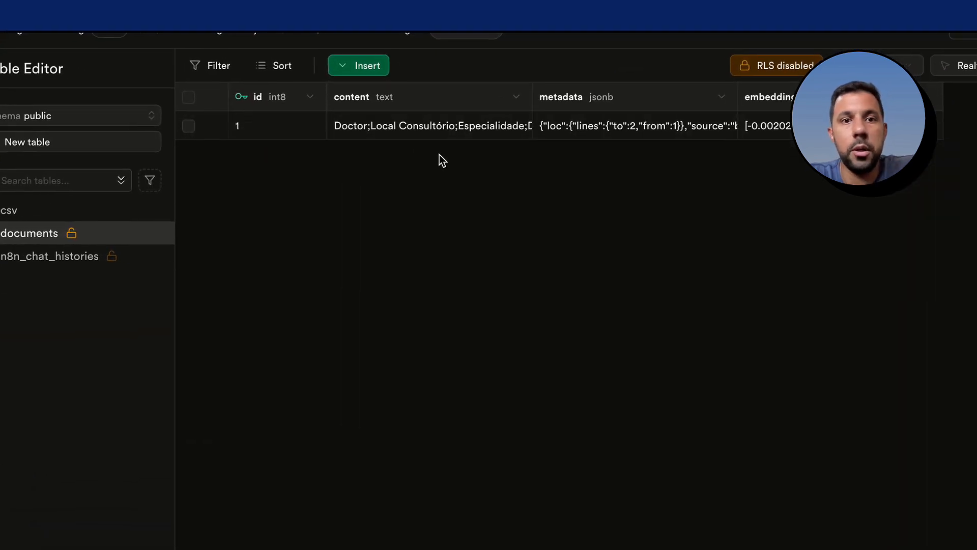
left_click(378, 67)
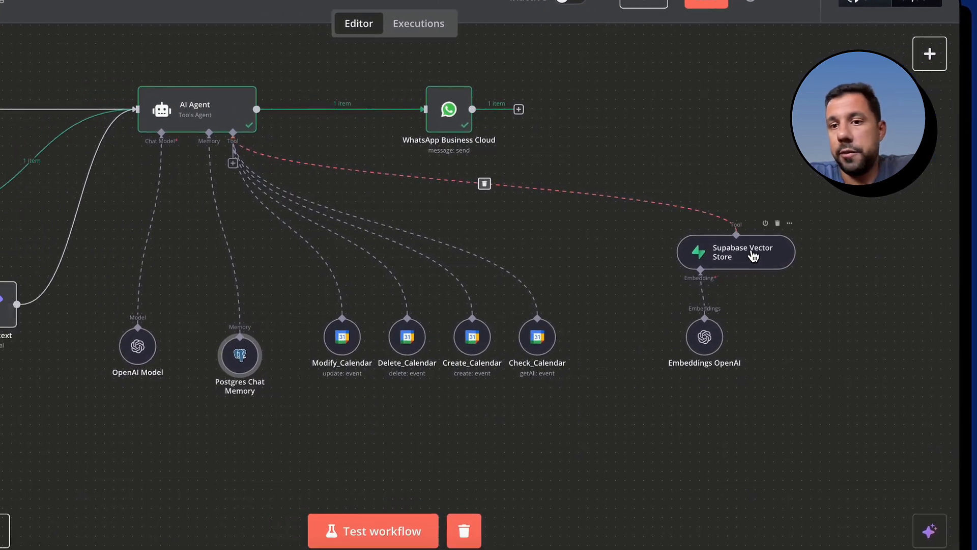
double_click(753, 256)
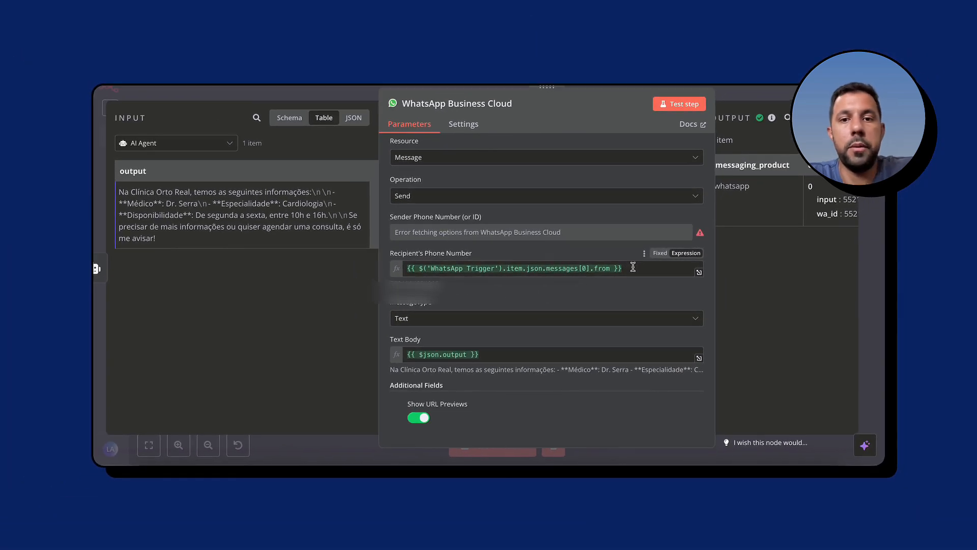
- Check the send node's recipient expression and input data as JSON and Table, then return to the canvas
left_click(632, 267)
left_click(354, 120)
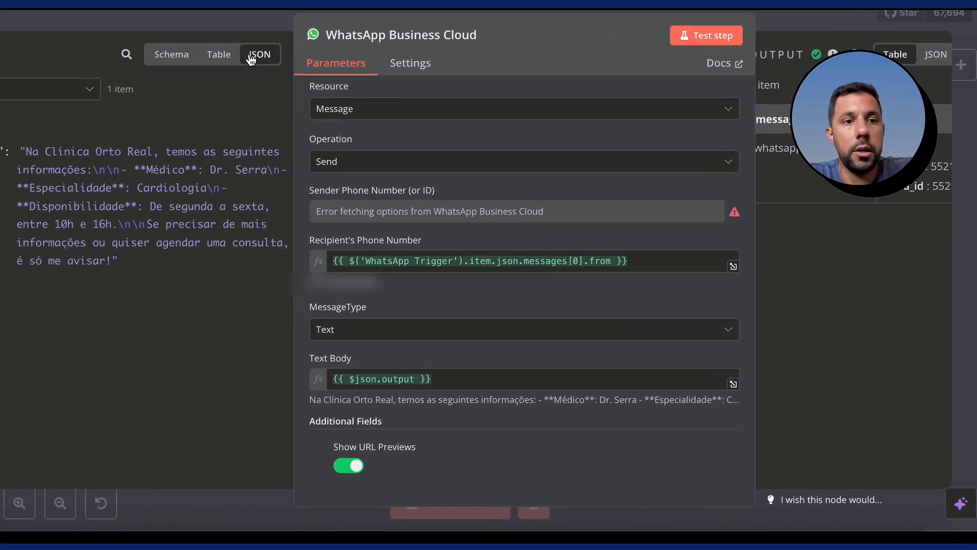
left_click(324, 118)
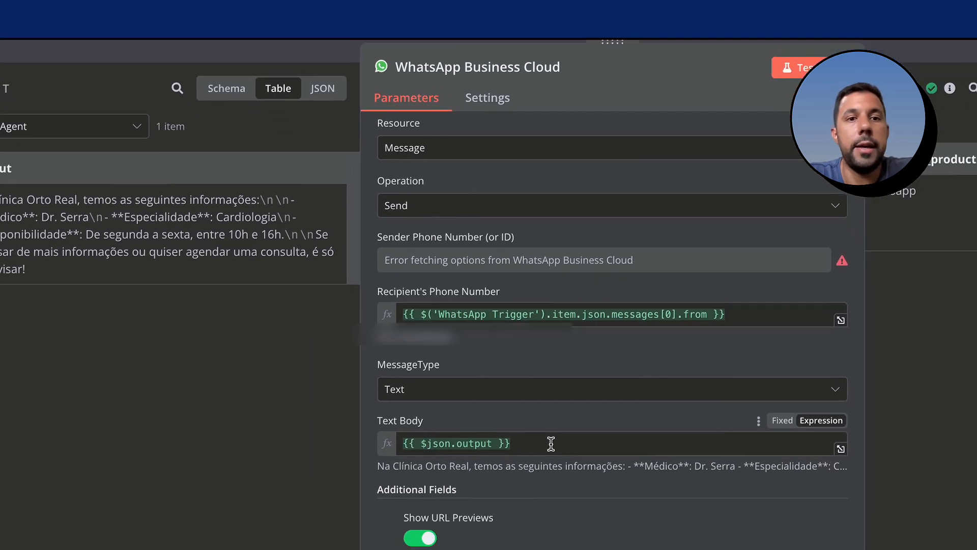
left_click(262, 3)
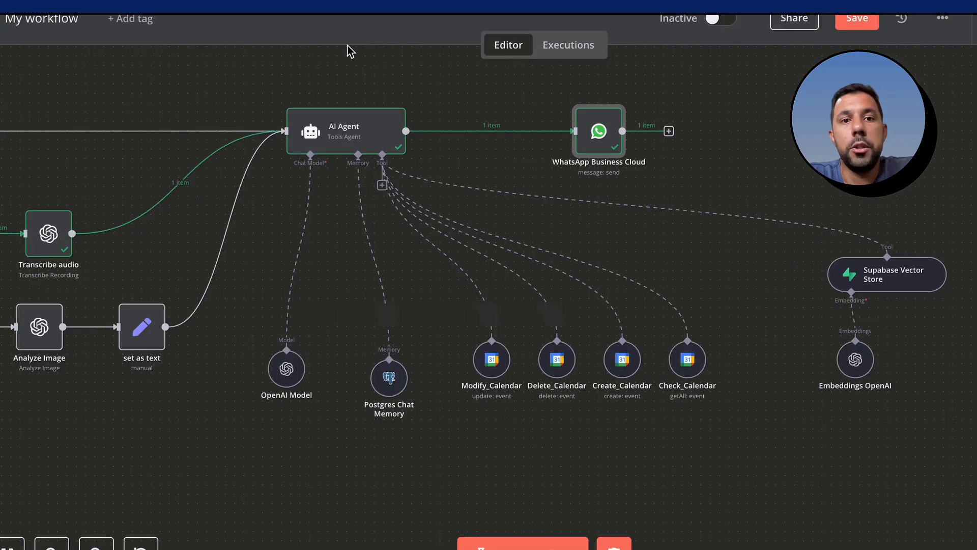
scroll(458, 229, "left", 8)
scroll(455, 228, "down", 1)
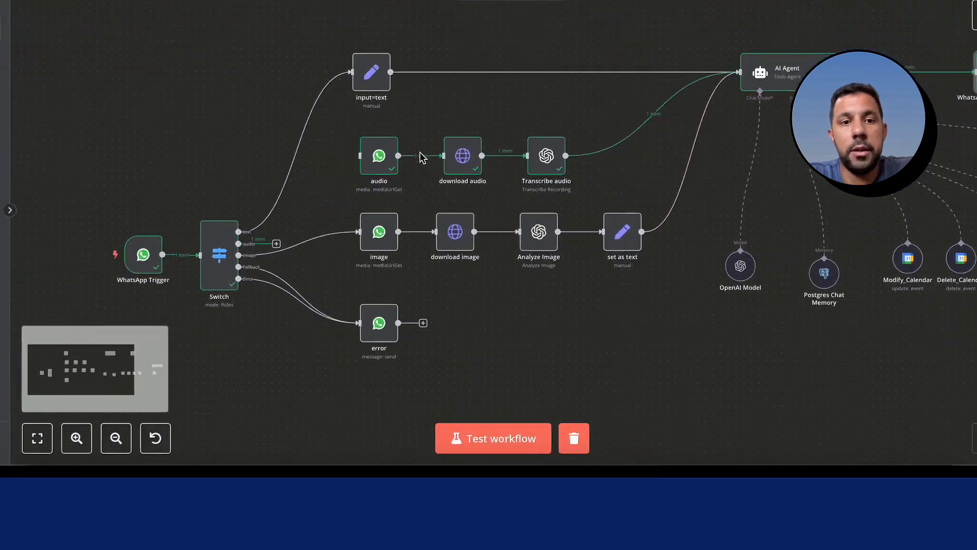
- Start a workflow test run and ask the WhatsApp bot about the clinic's doctors
left_click(498, 438)
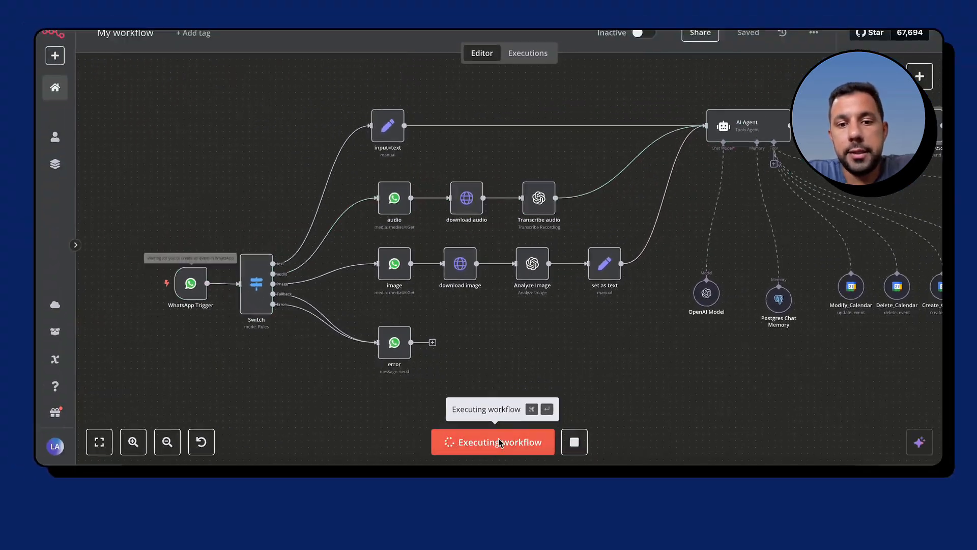
left_click(462, 472)
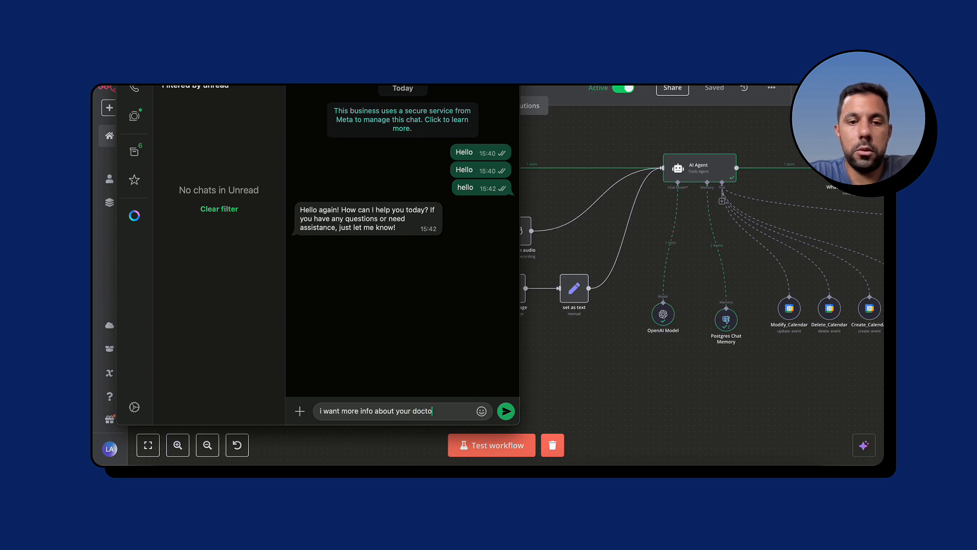
type("rs")
key("Return")
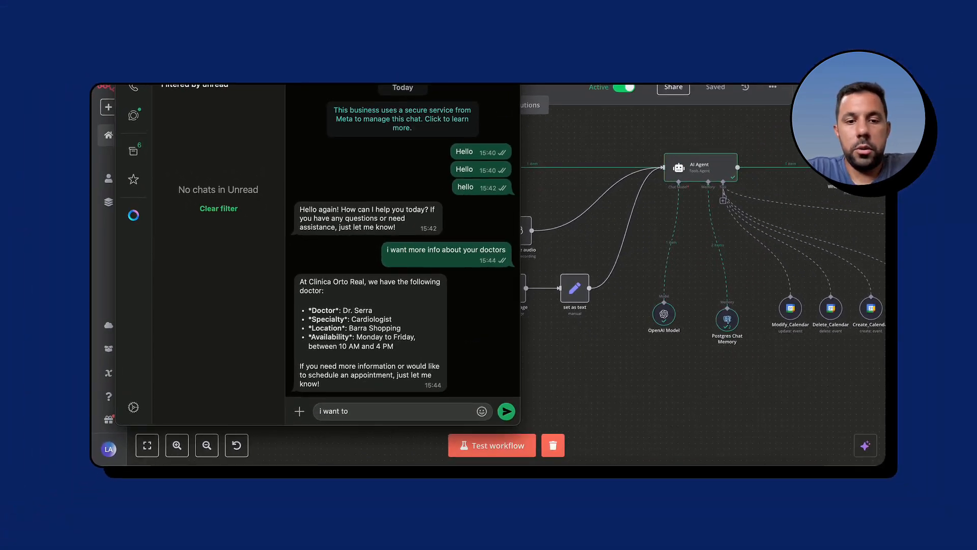
- Request an appointment tomorrow at noon, then send the patient's name and e-mail address on two lines
type("setup an appointmen")
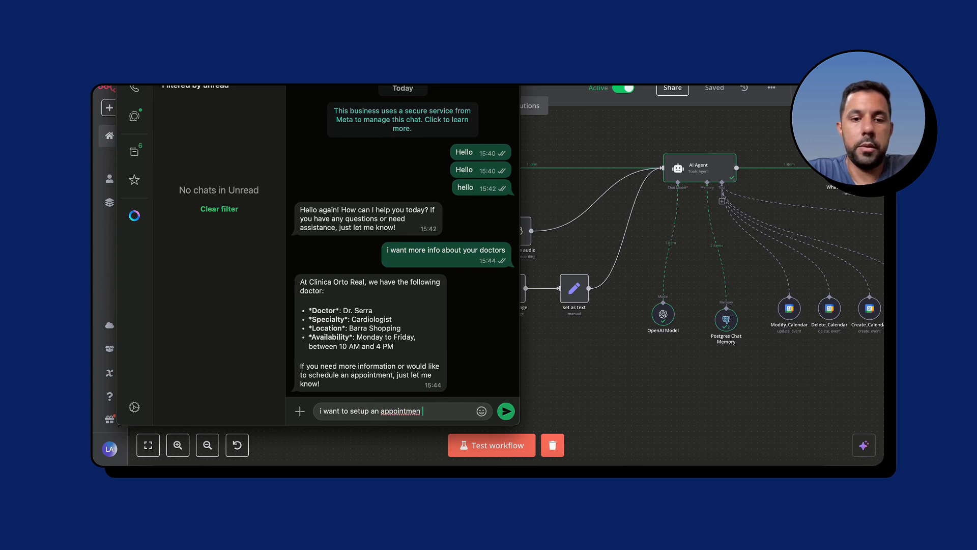
type(" at noon")
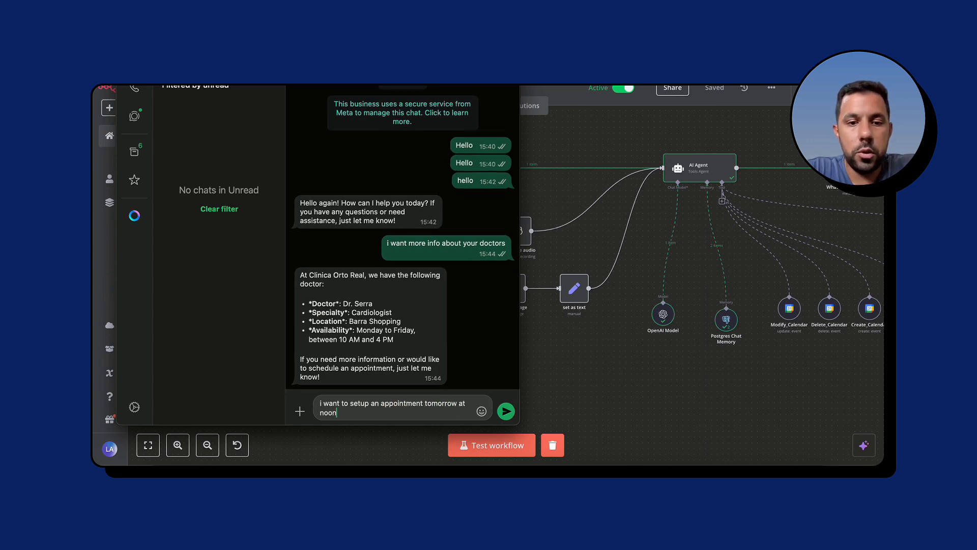
key("Return")
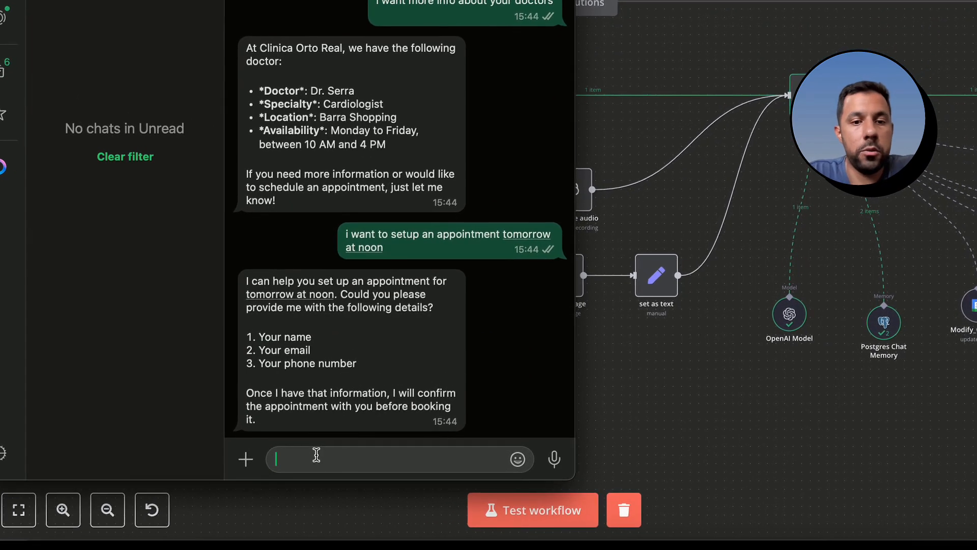
type("Luiz")
key("shift+Return")
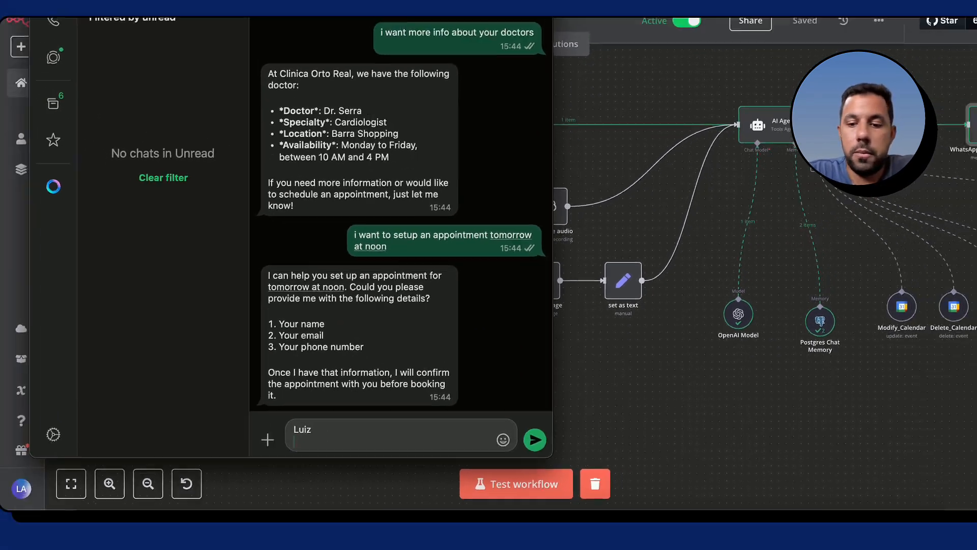
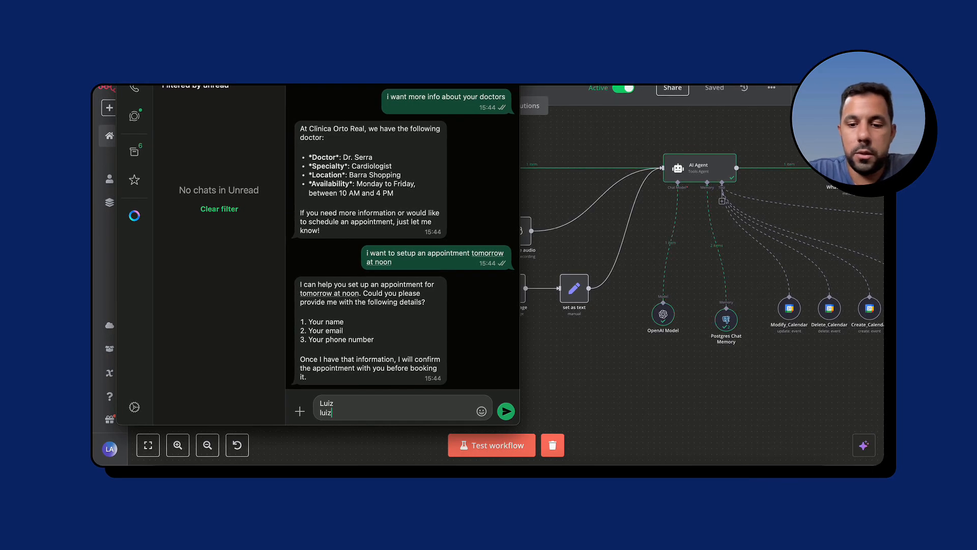
key("Return")
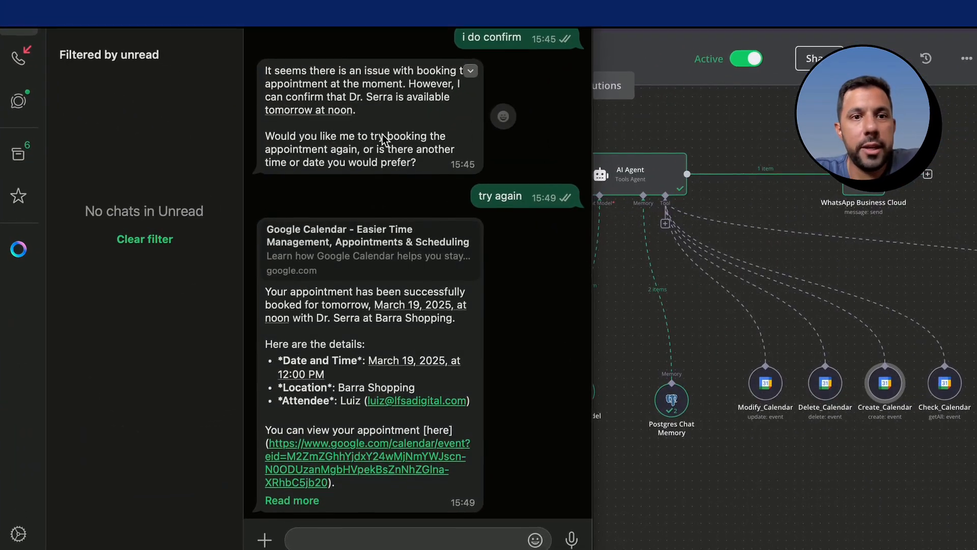
scroll(383, 134, "up", 3)
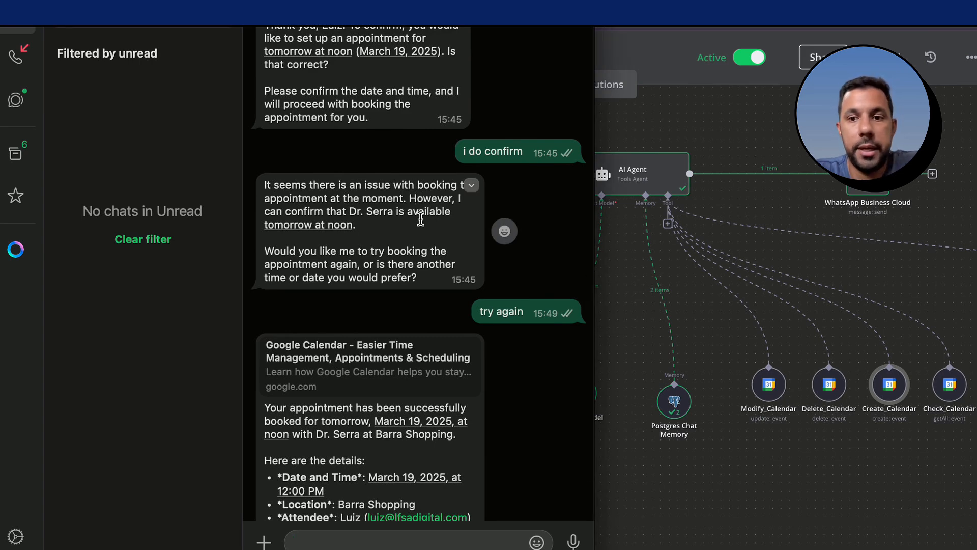
scroll(420, 219, "down", 3)
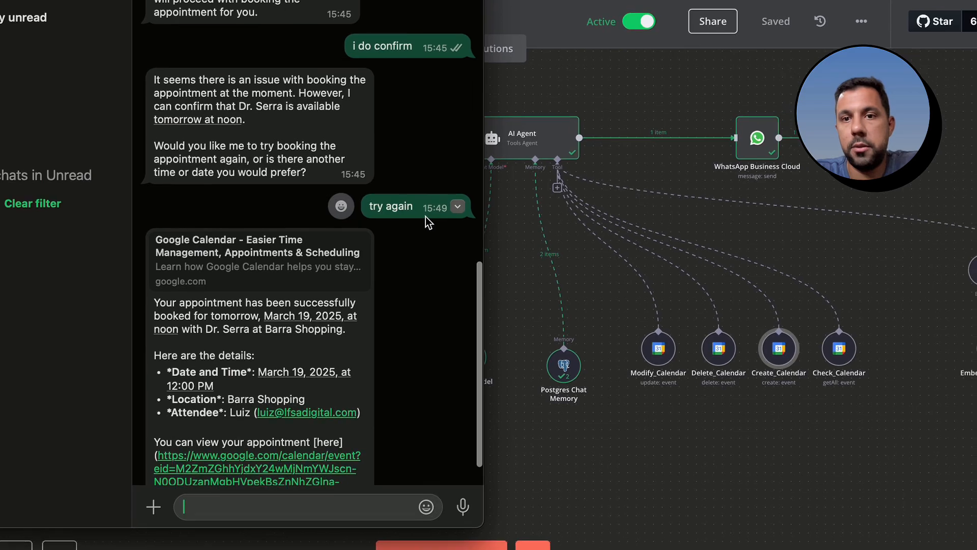
scroll(452, 379, "down", 2)
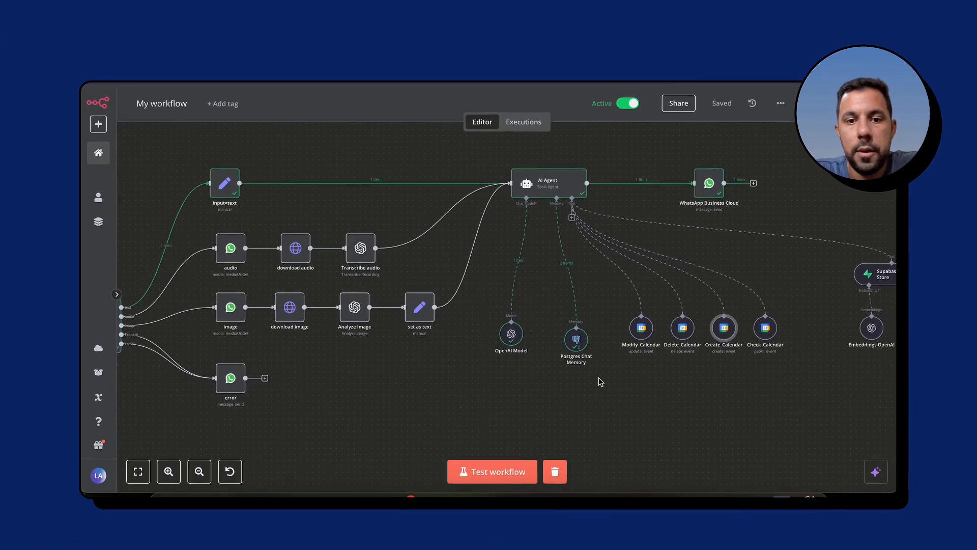
- In Create_Calendar, clear Use Default Reminders and let the model define it
scroll(601, 381, "right", 2)
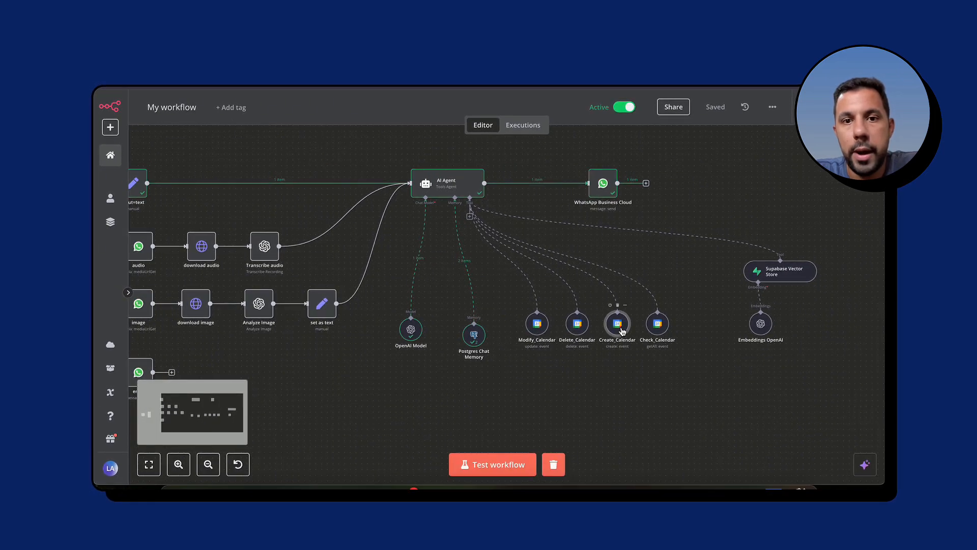
double_click(618, 324)
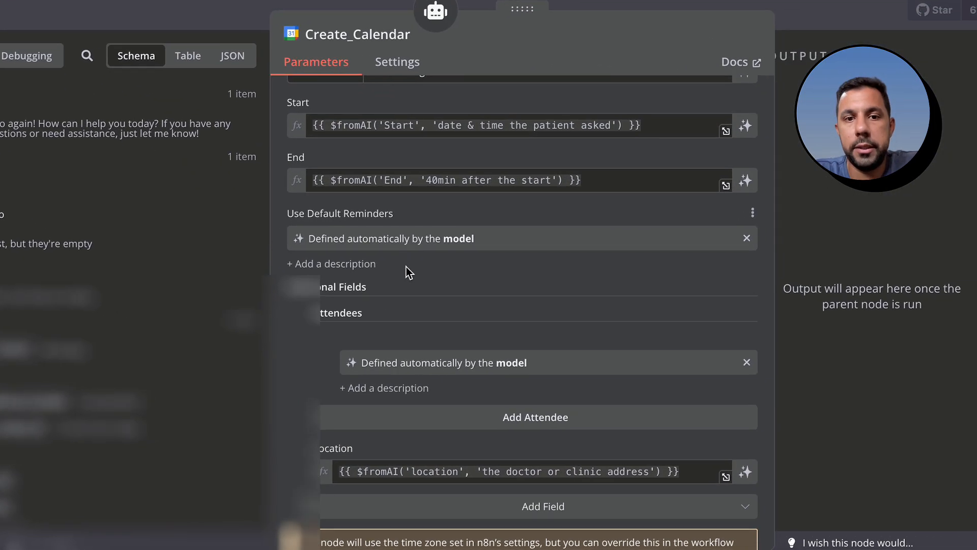
scroll(451, 300, "up", 1)
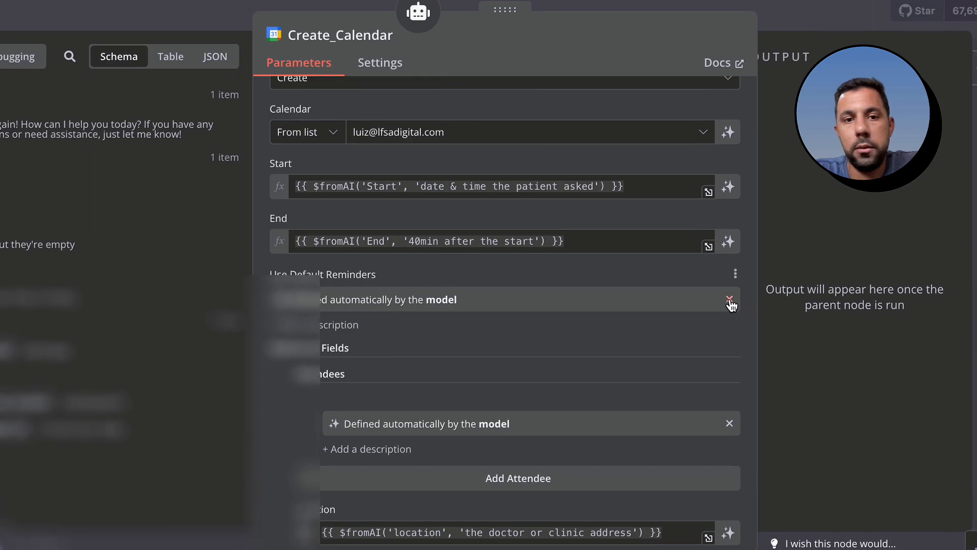
left_click(730, 300)
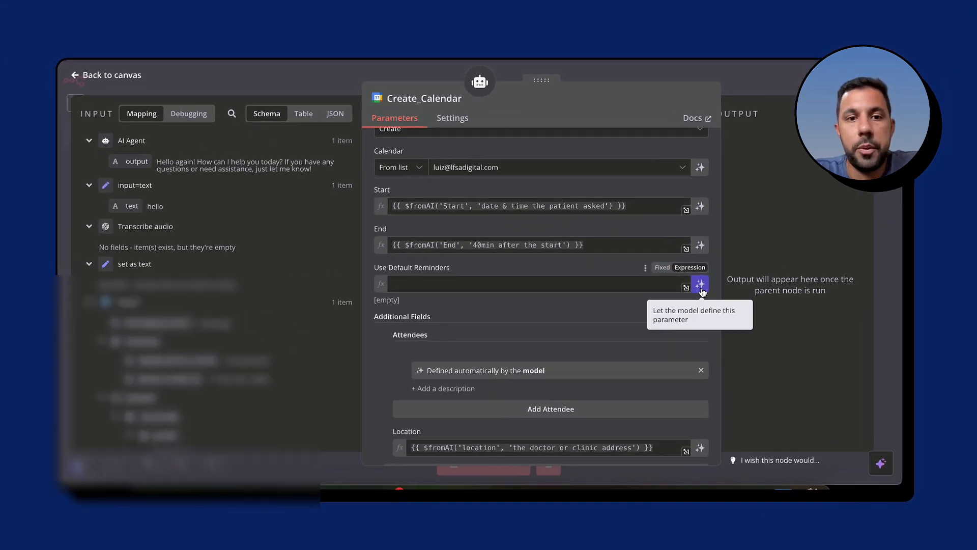
left_click(696, 303)
- Add a Summary field to the calendar event's additional fields
scroll(514, 338, "up", 1)
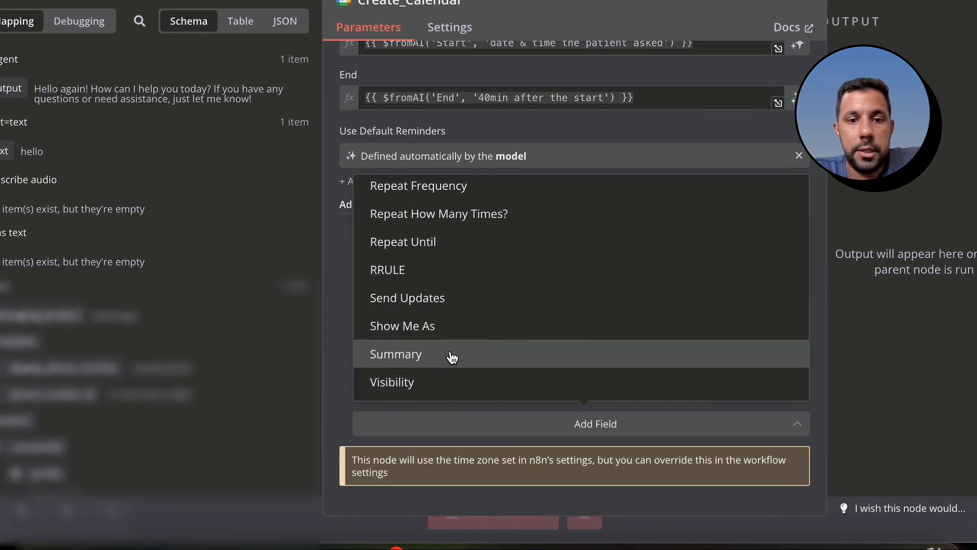
left_click(449, 354)
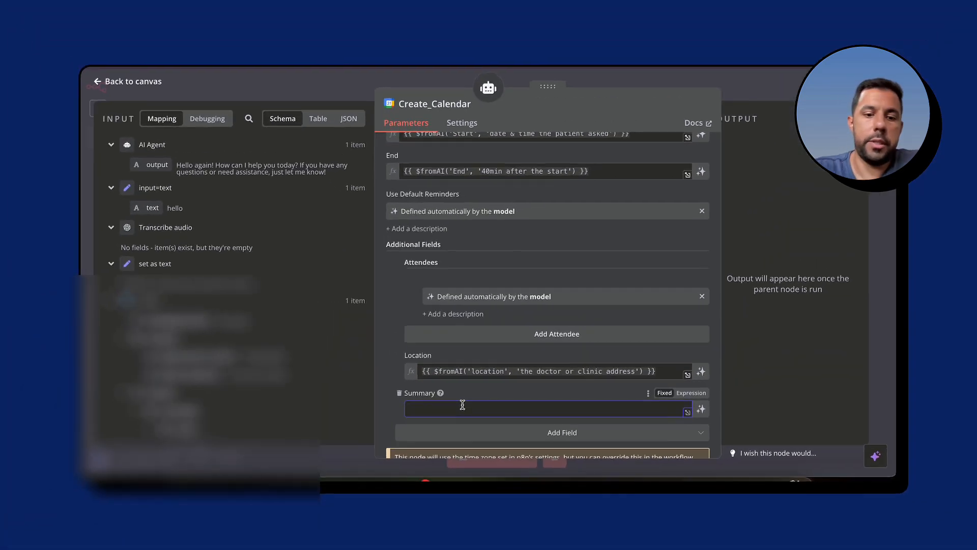
type("Do")
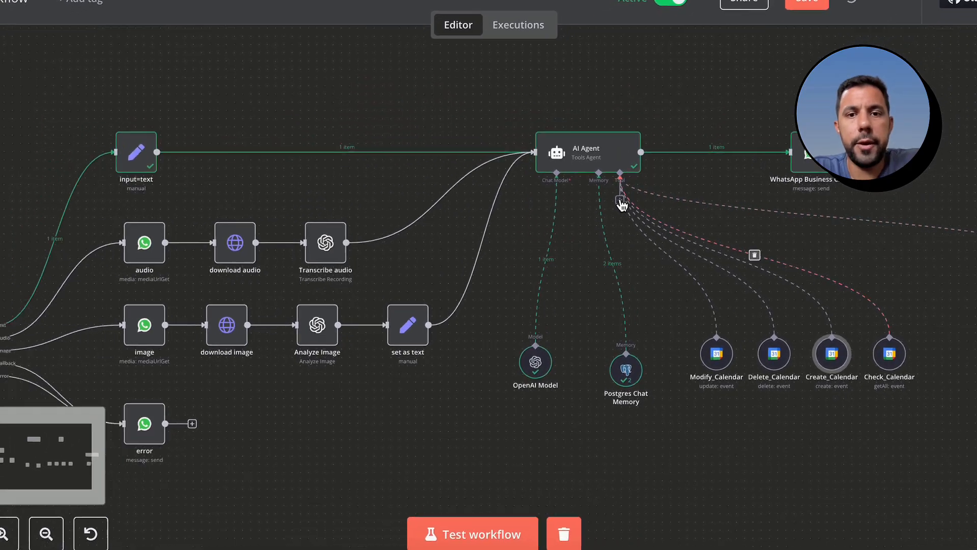
scroll(621, 203, "down", 5)
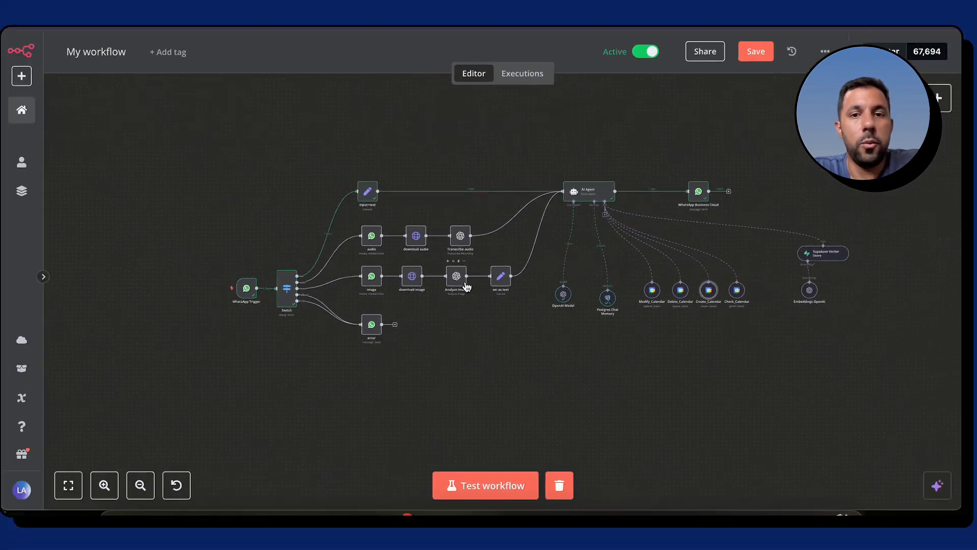